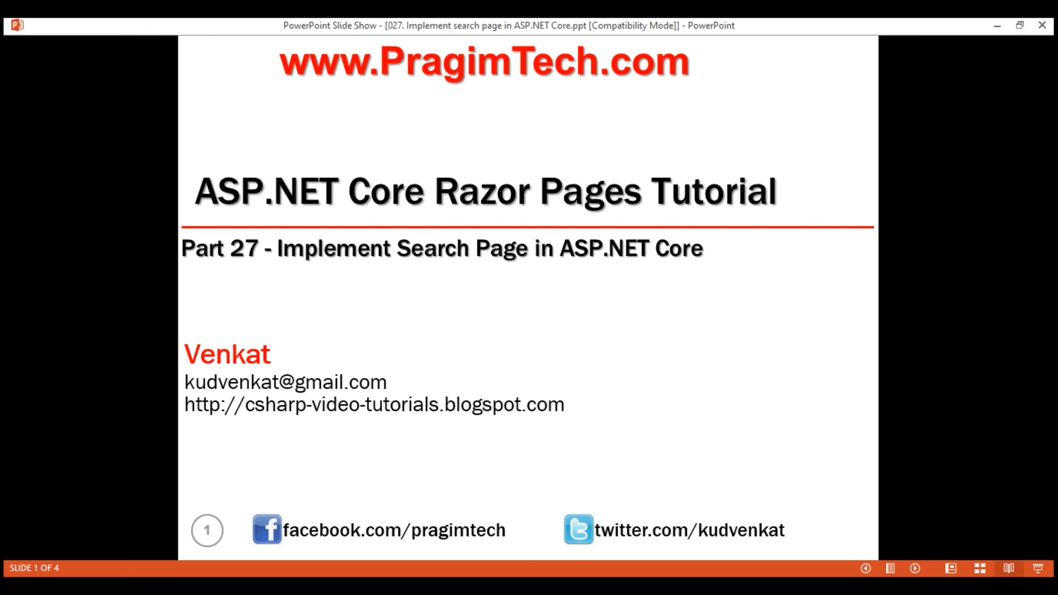
Advance the slideshow to the Implement Search in ASP.NET Core slide
key(Right)
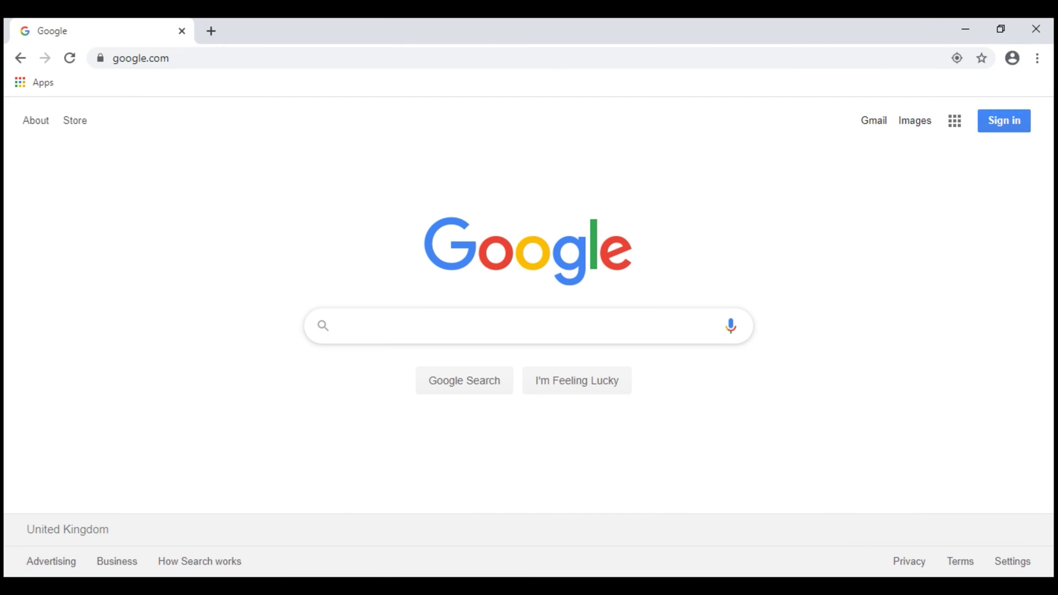
text(pragim)
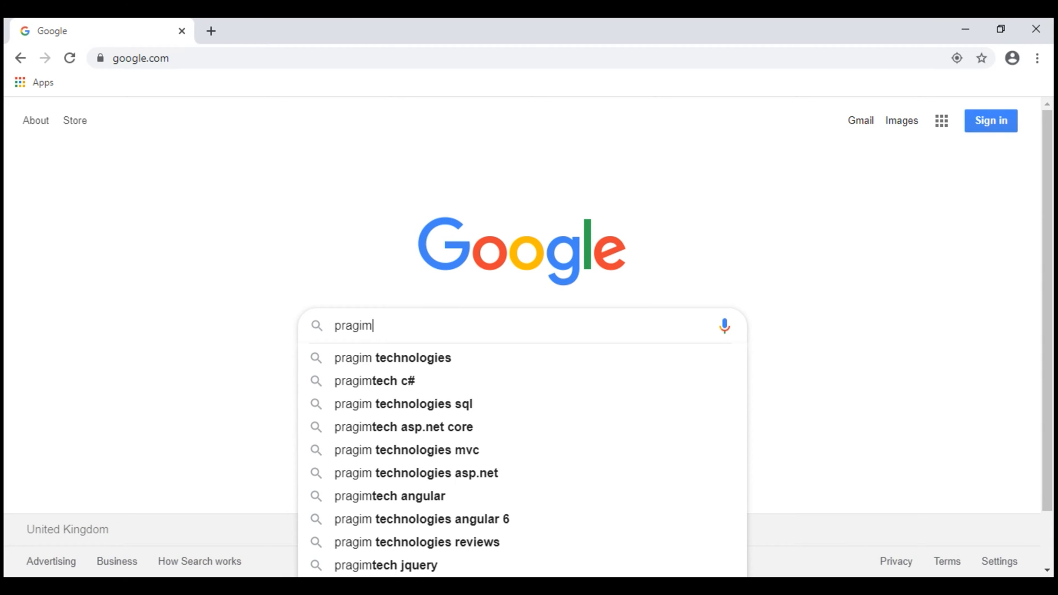
text(tech)
Run the Google search for pragimtech and highlight q=pragimtech in the results page address
key(Return)
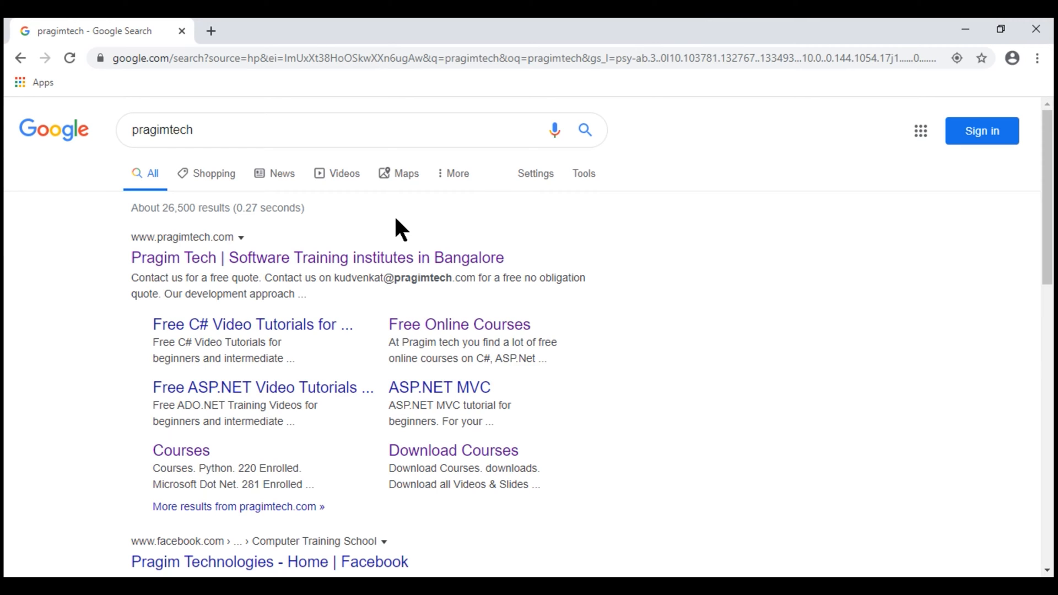
double_click(164, 132)
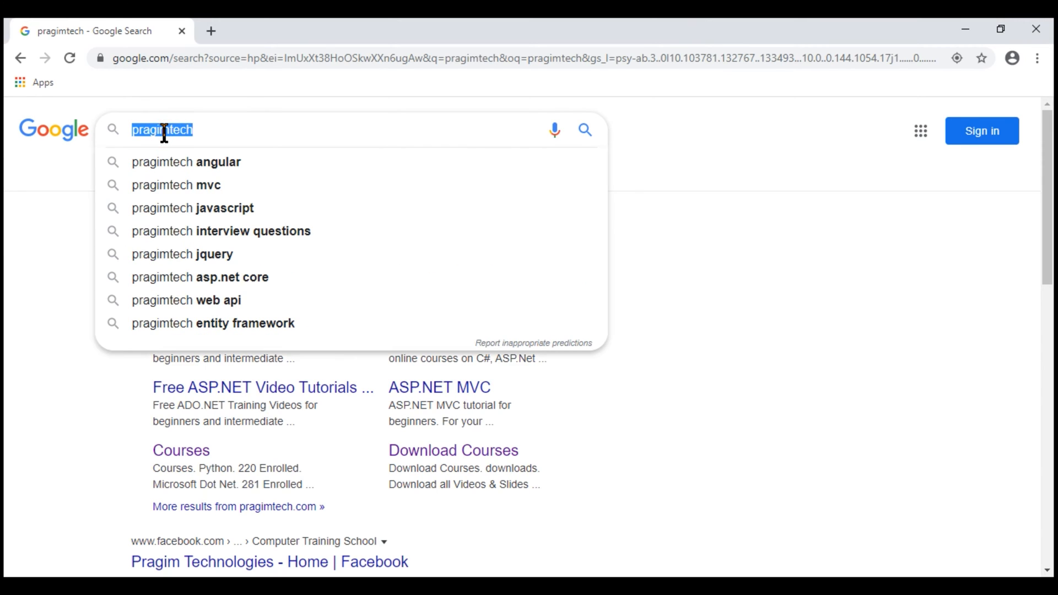
drag(432, 58, 500, 58)
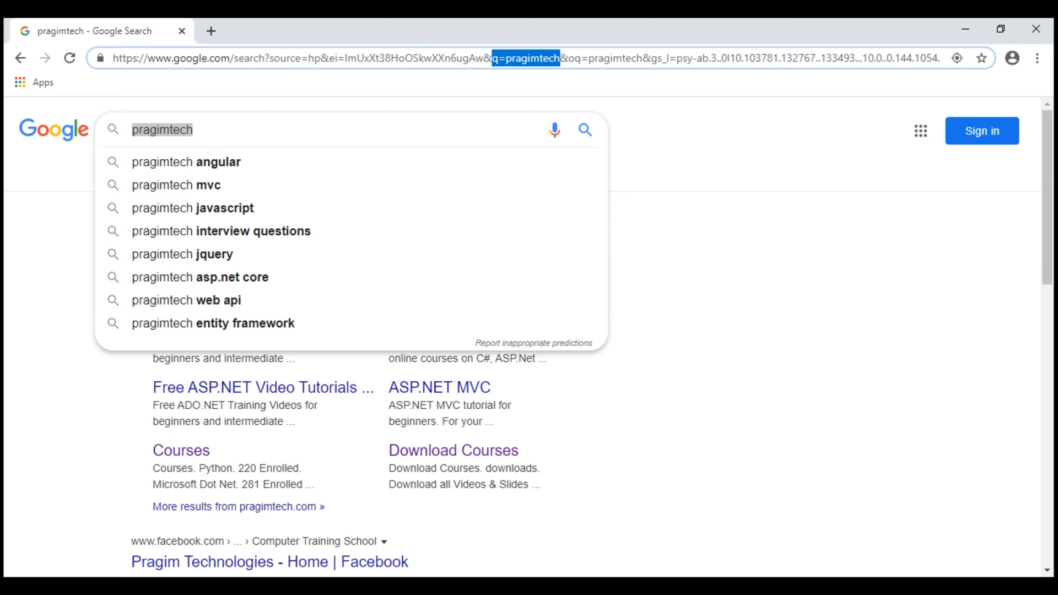
key(shift+End)
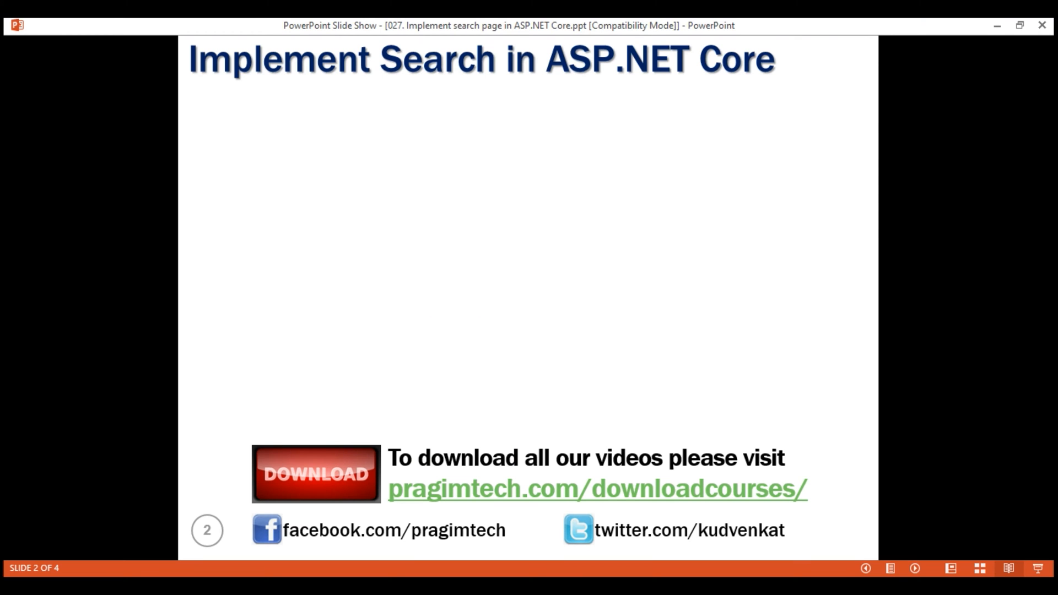
Reveal the Employees page screenshot on the Implement Search slide
key(Right)
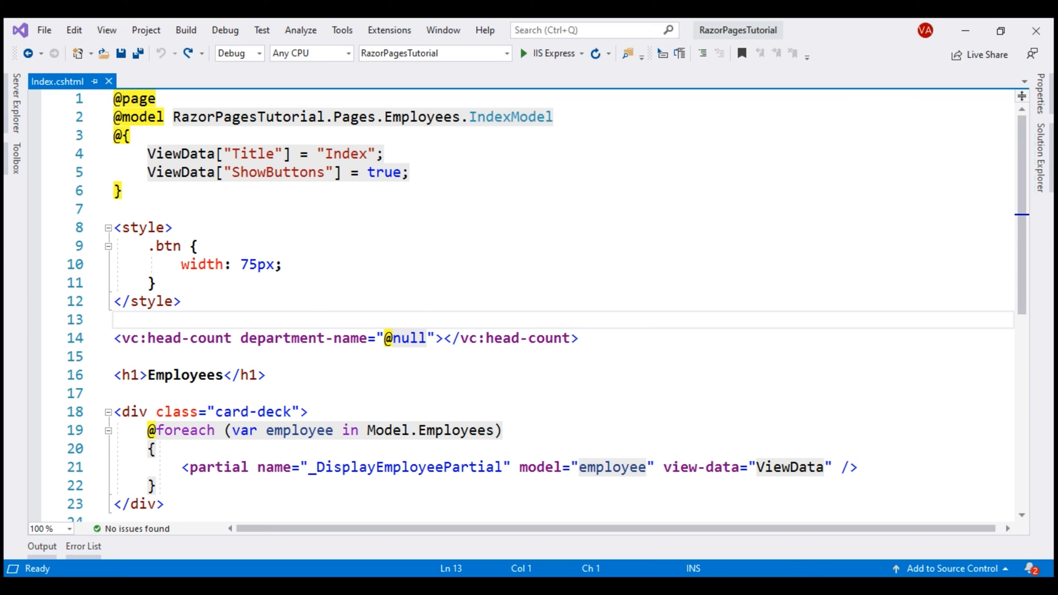
Start a <form method="get"> below the style block in Index.cshtml
key(Return)
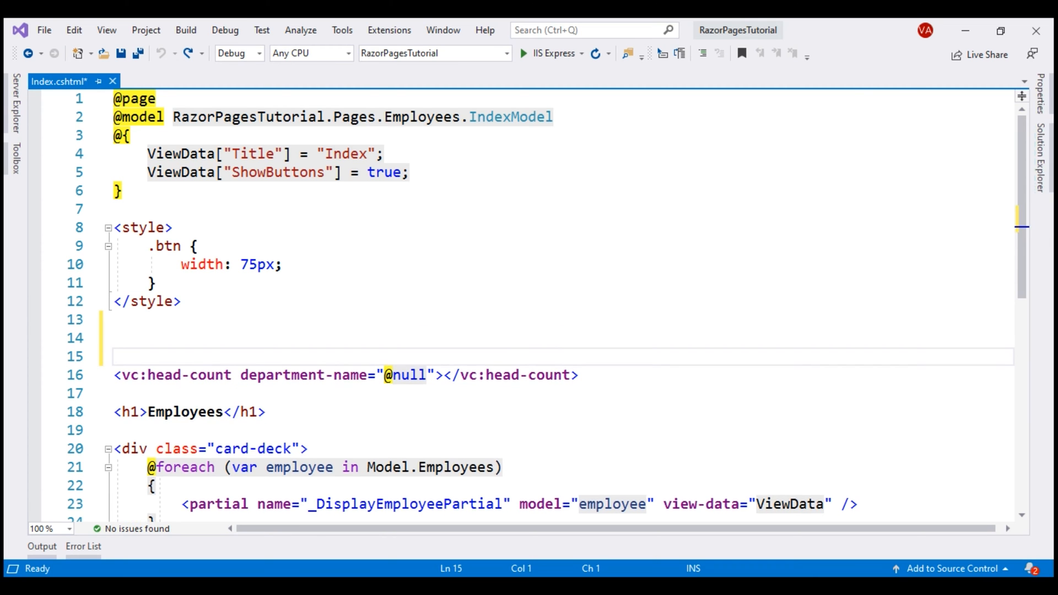
key(Return)
key(Up)
text(<)
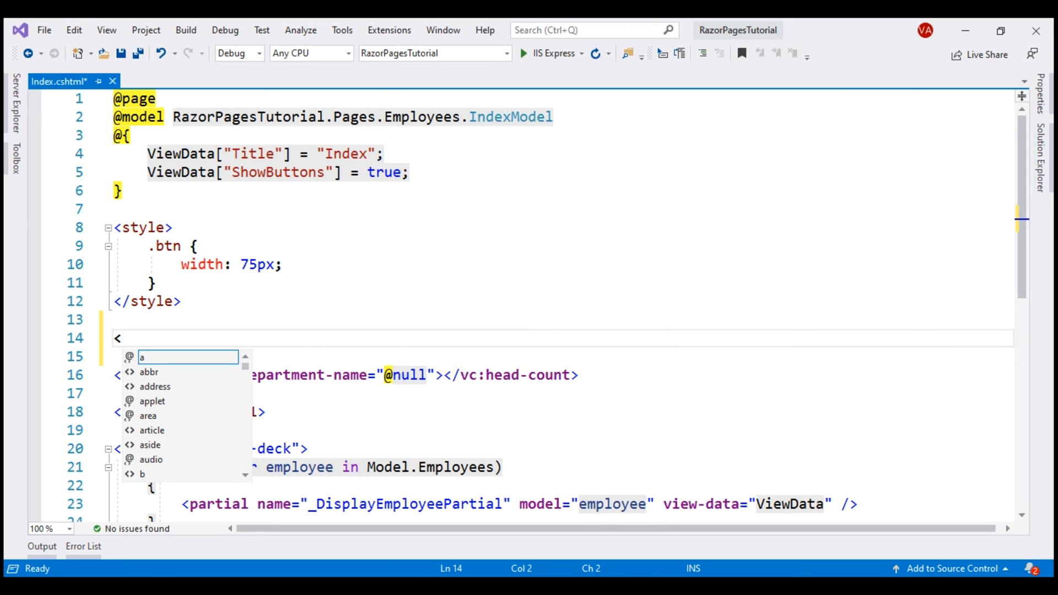
text(form )
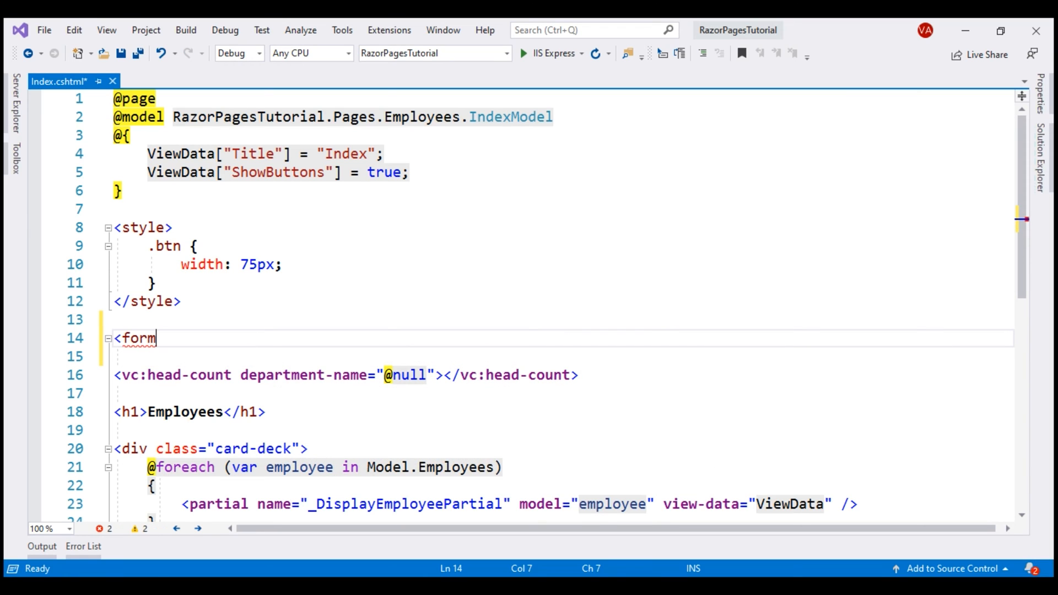
text(me)
key(Tab)
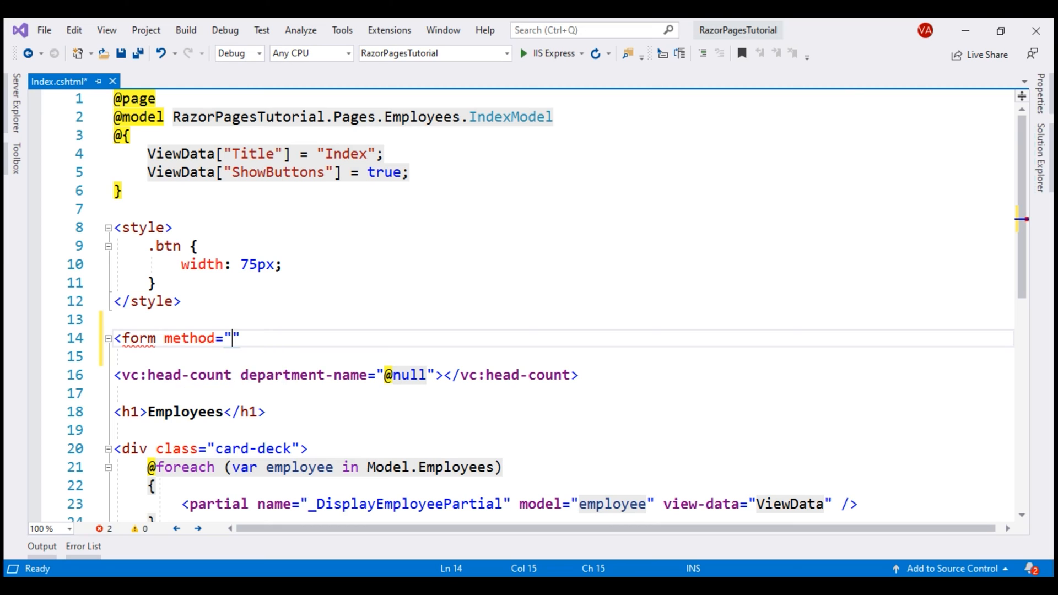
text(get"></form>)
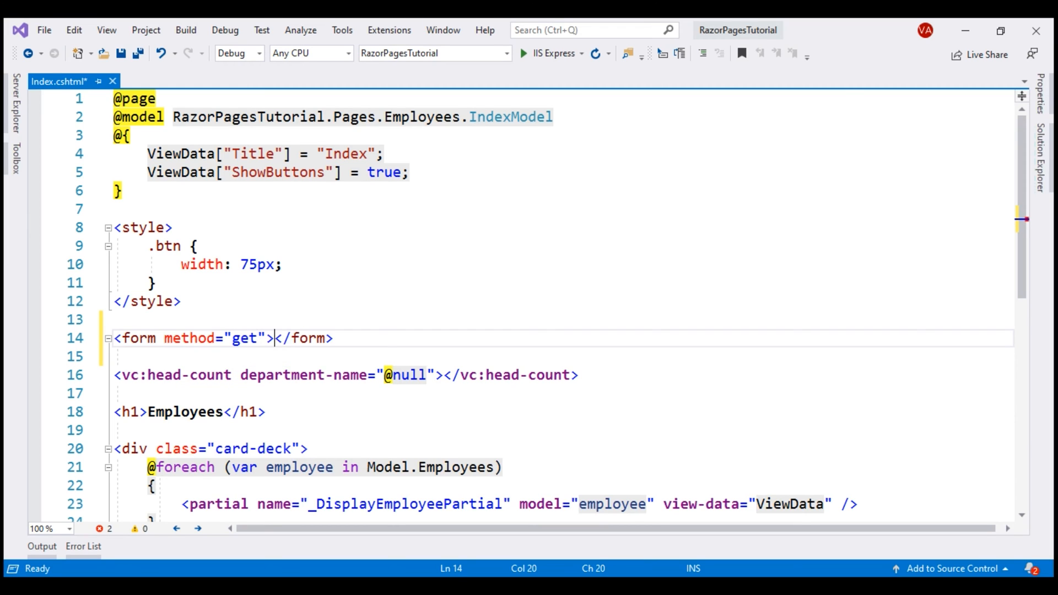
key(Return)
text(<)
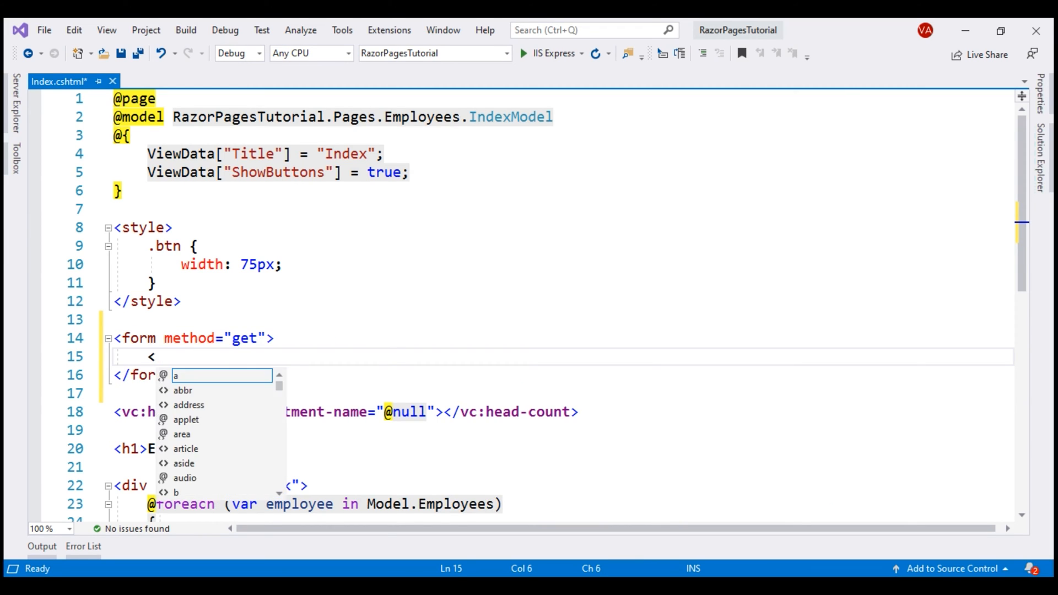
text(div cl)
Add an input-group div holding a form-control input bound with asp-for="SearchTerm"
key(Tab)
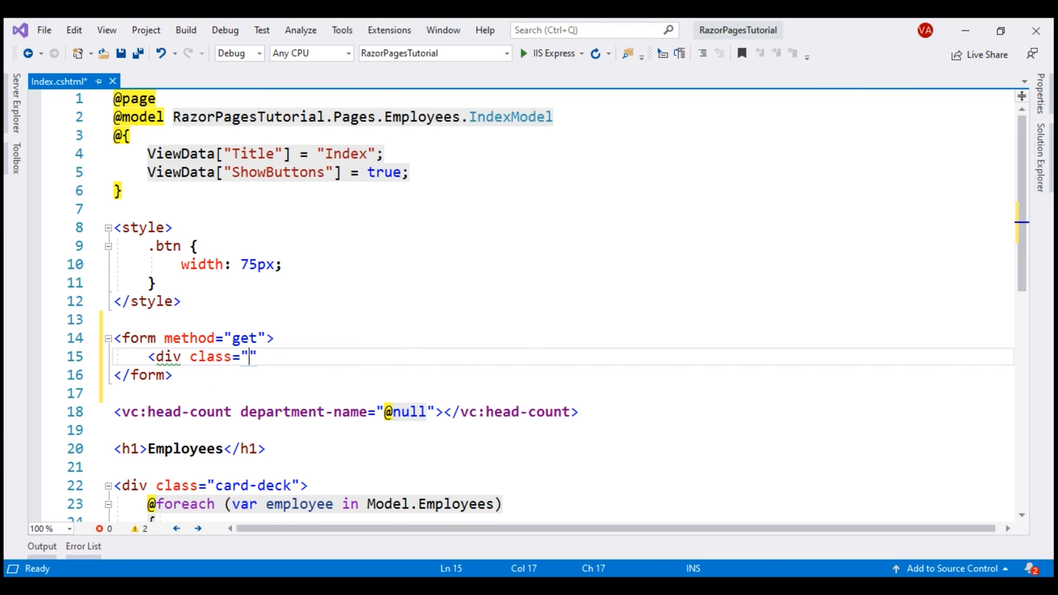
text(inpu)
key(Tab)
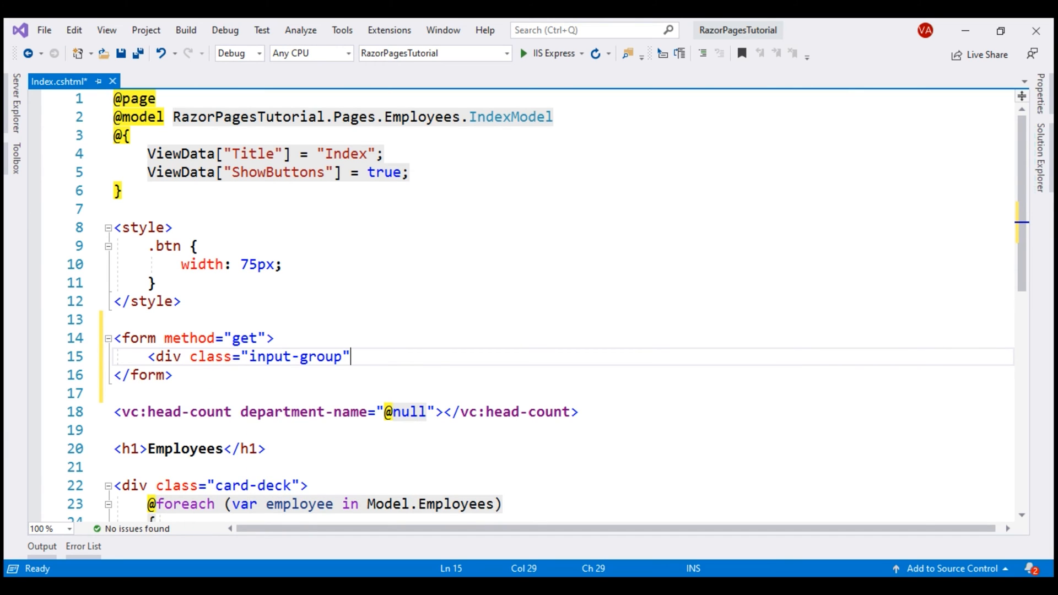
text(>)
key(Return)
text(<)
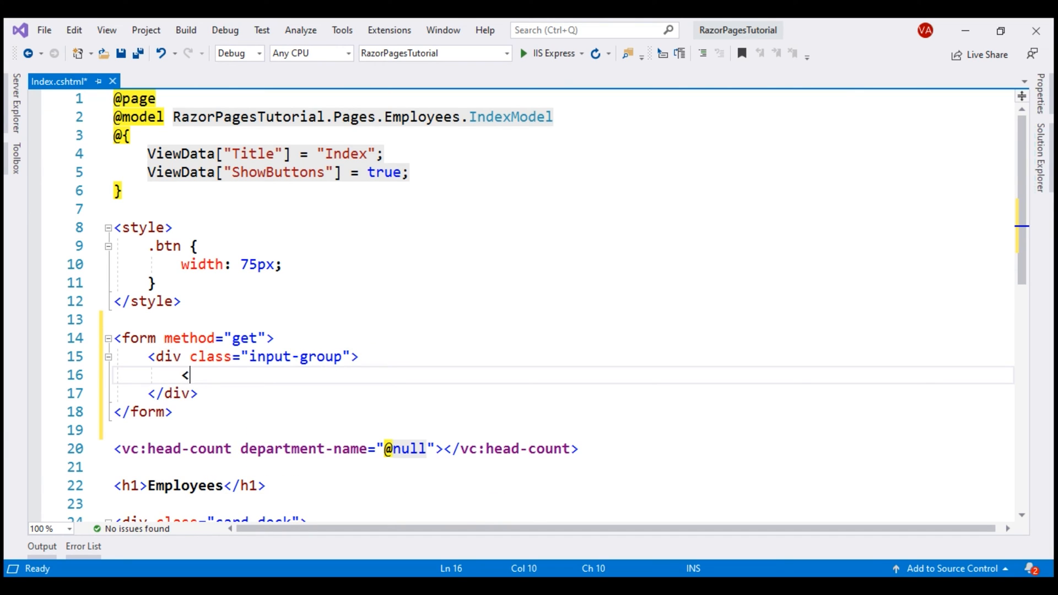
text(input)
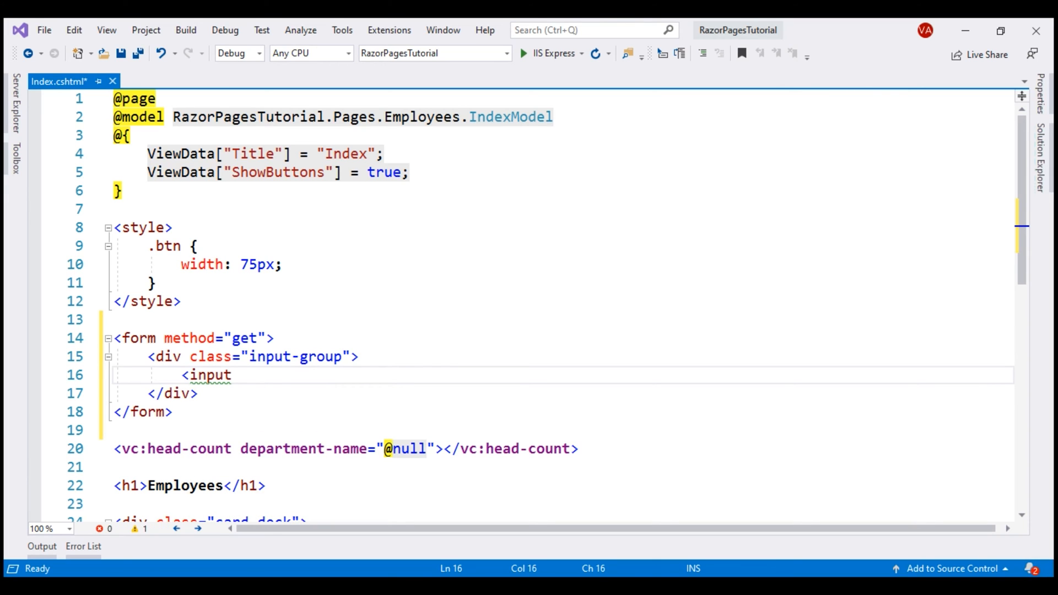
text( clas)
key(Tab)
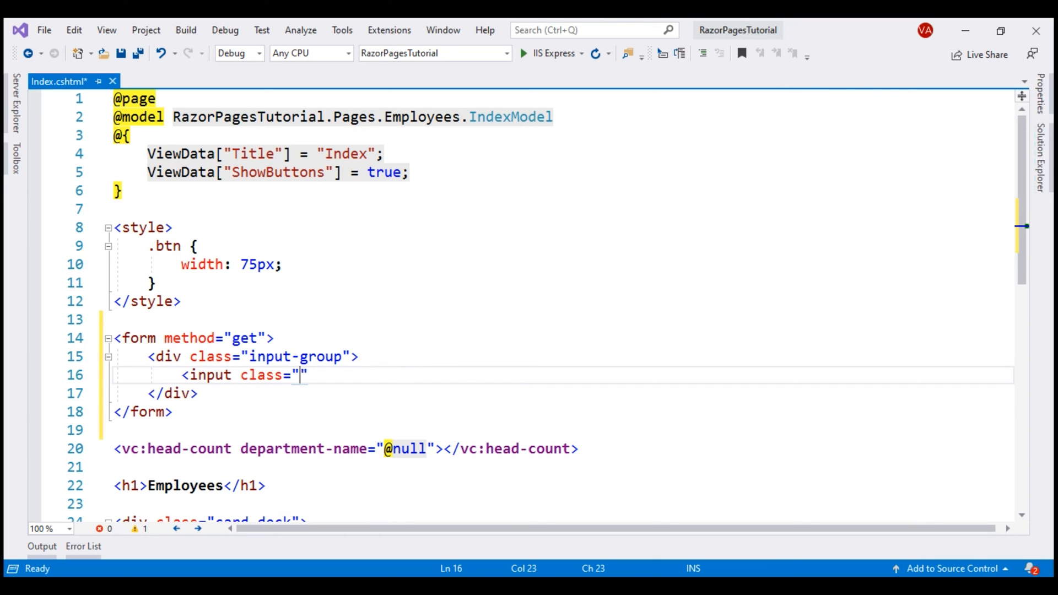
text(form)
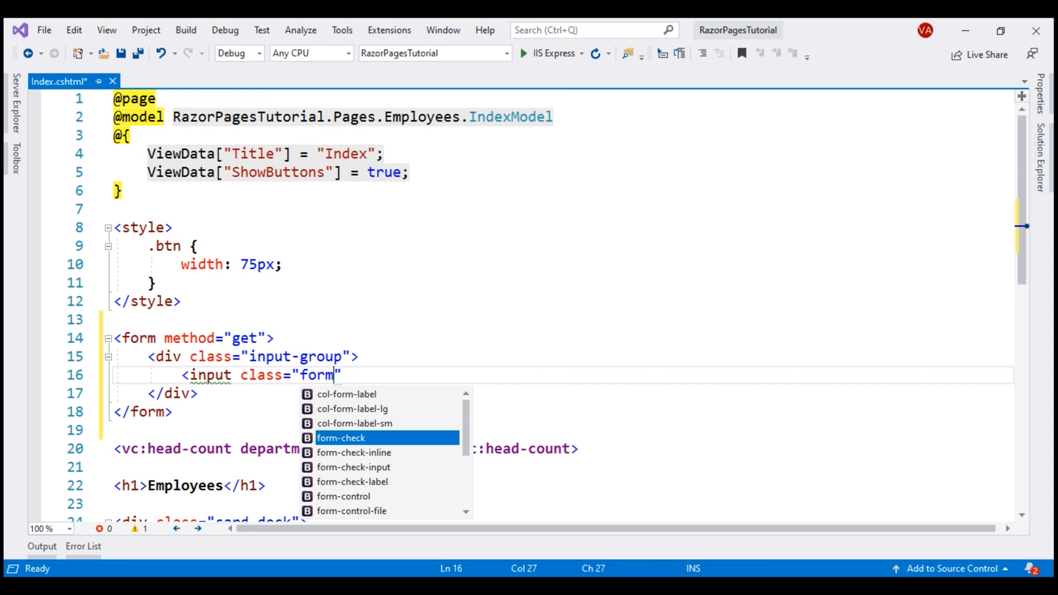
text(-co)
key(Tab)
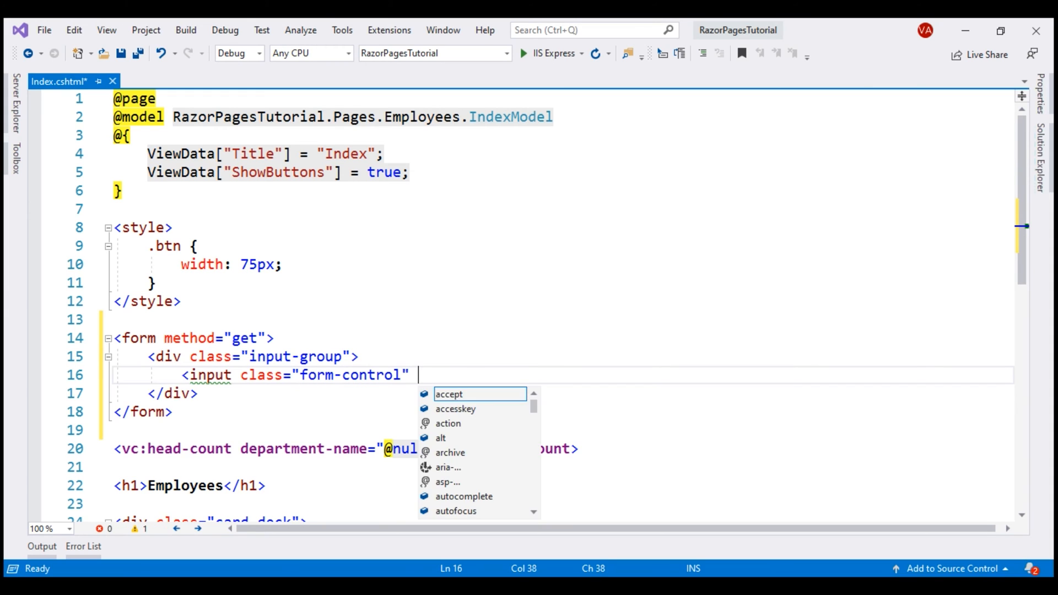
text(asp-for)
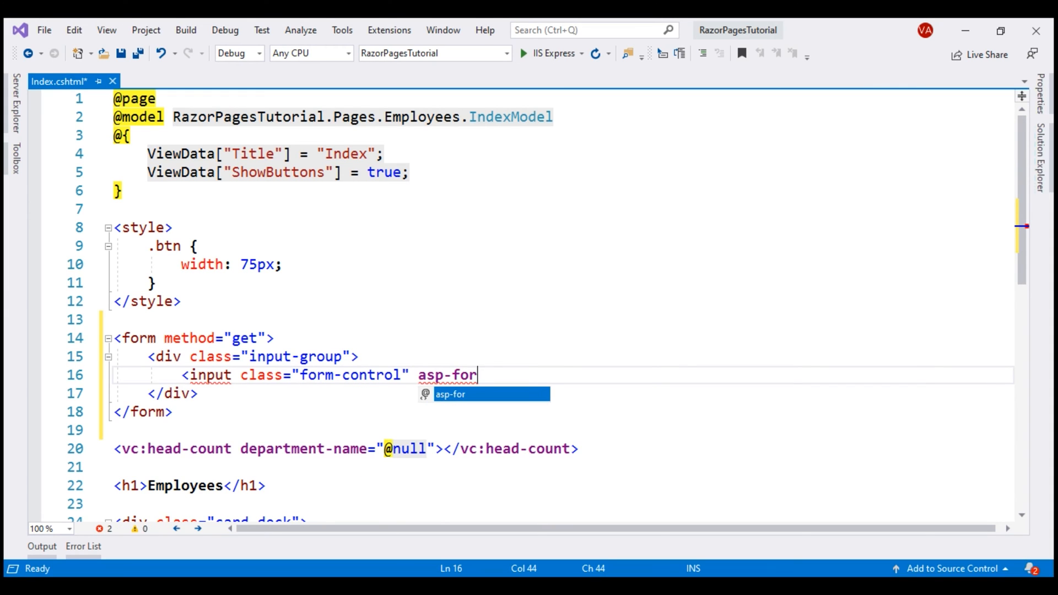
text(=")
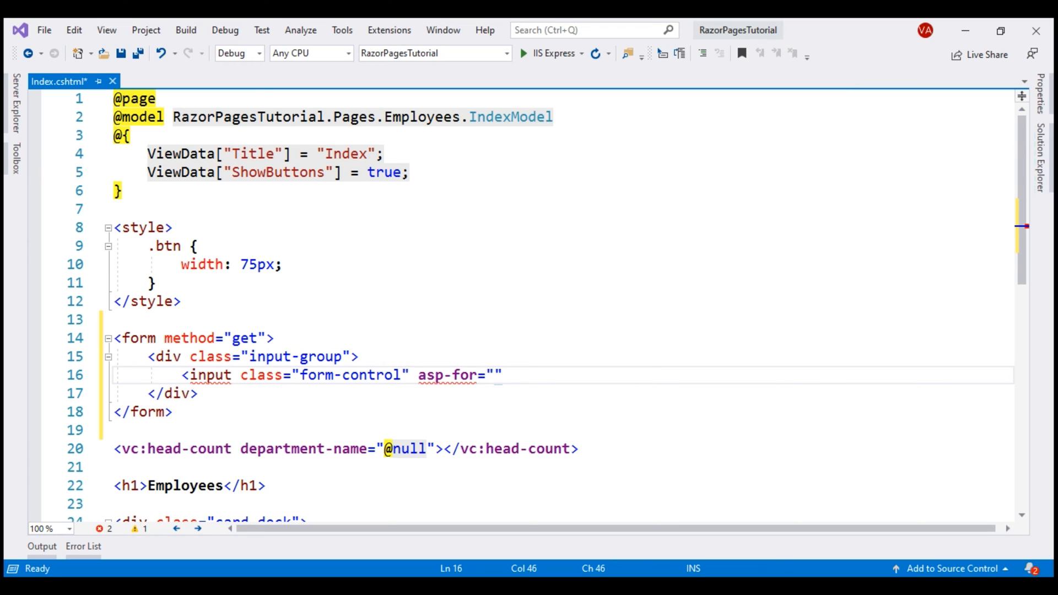
text(Searc)
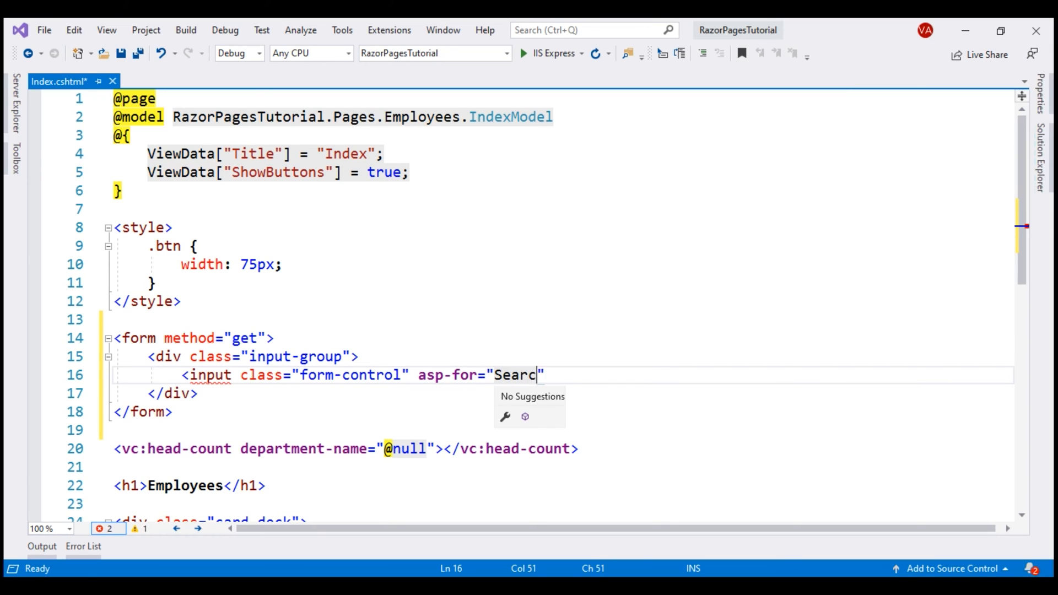
text(hTerm" />)
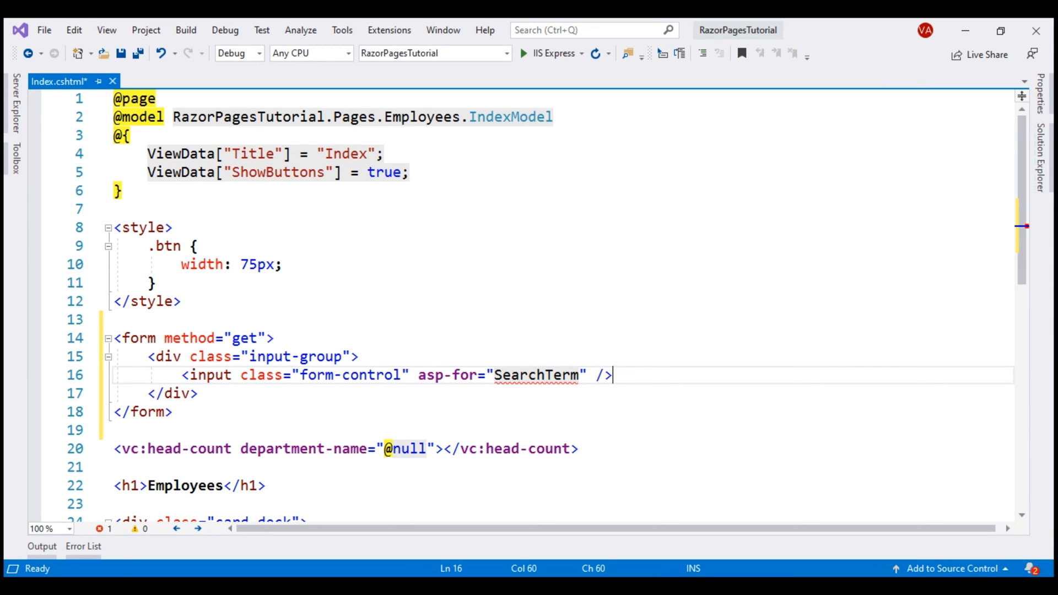
key(Return)
text(<div)
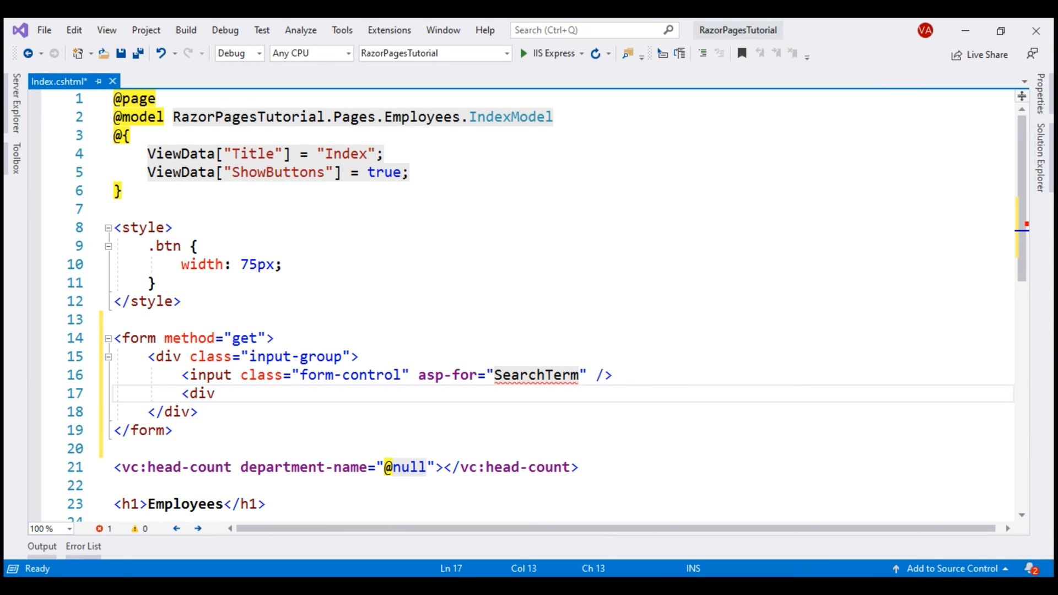
text( class="input-gro)
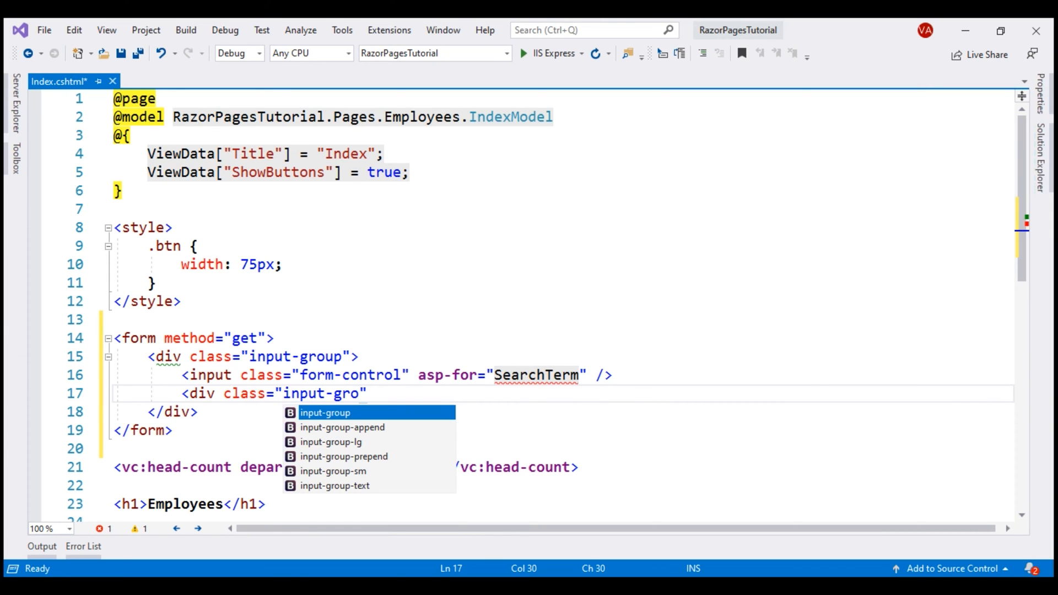
text(up-append"></div>)
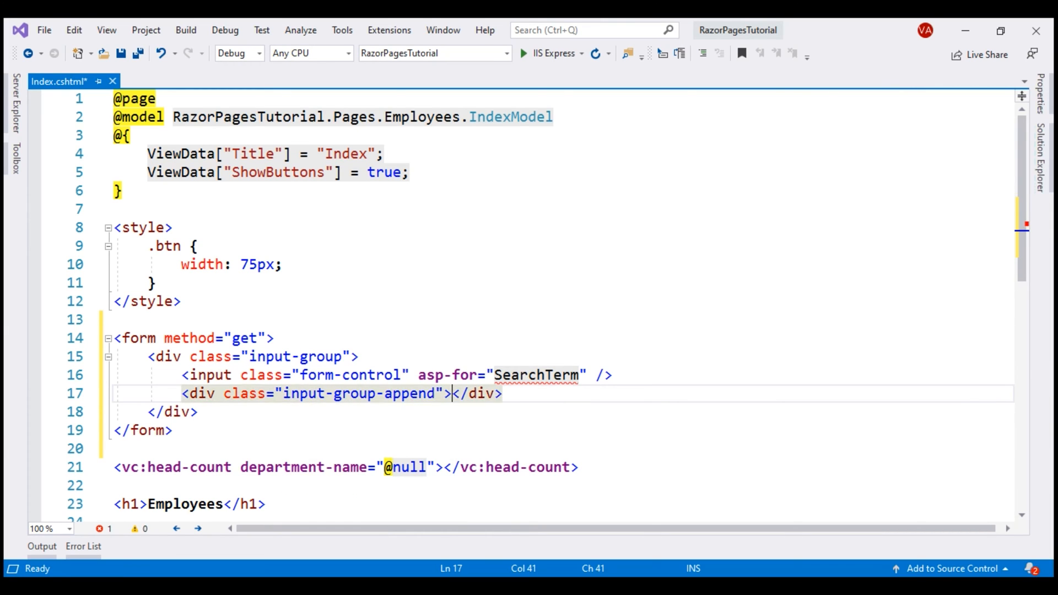
Add an input-group-append div with a btn btn-primary submit button labelled Search
key(Return)
text(<)
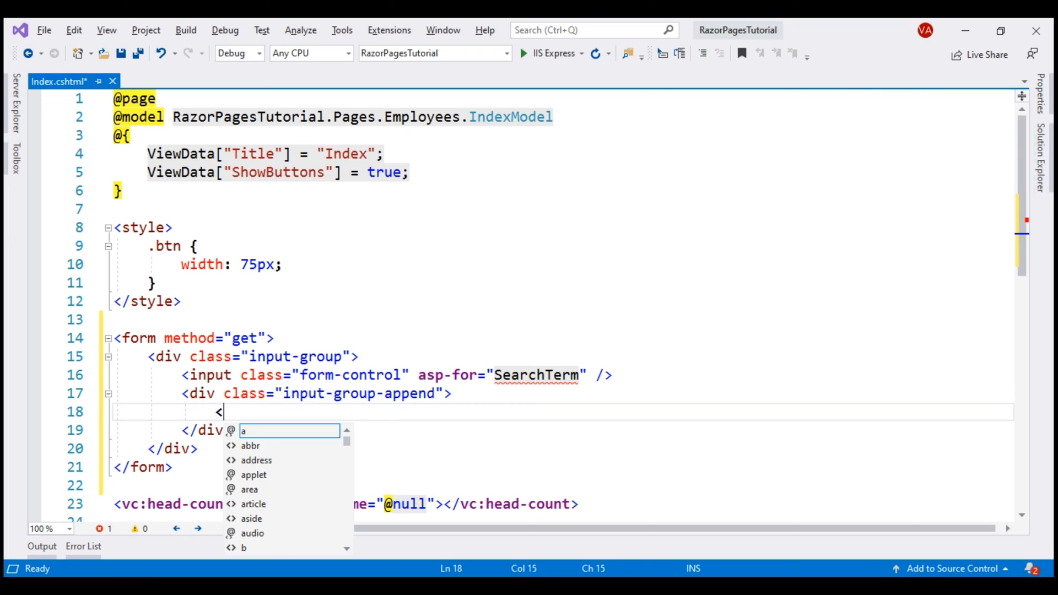
text(button type)
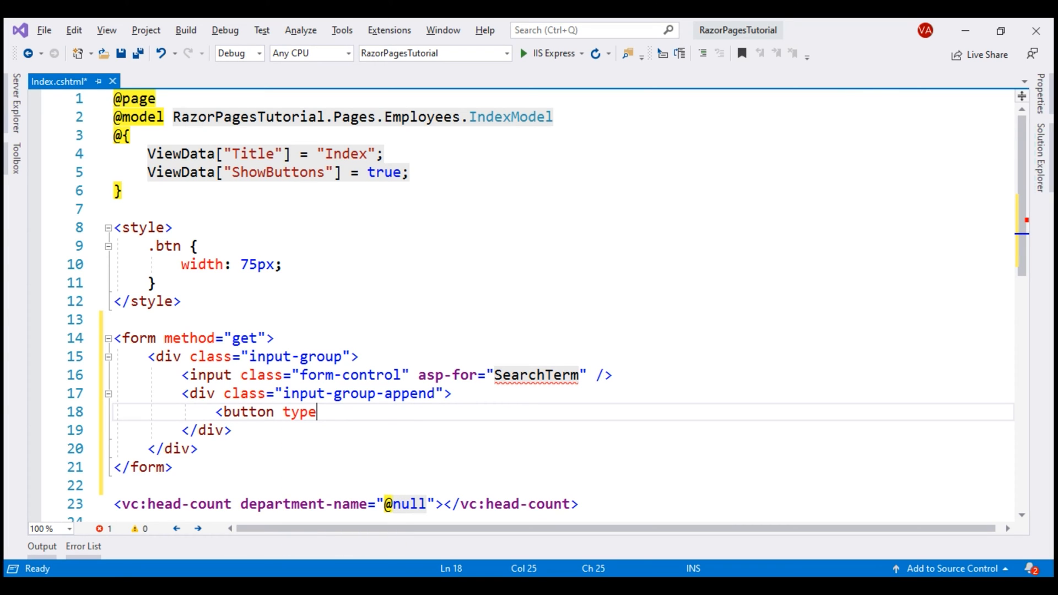
text(="submit" class=")
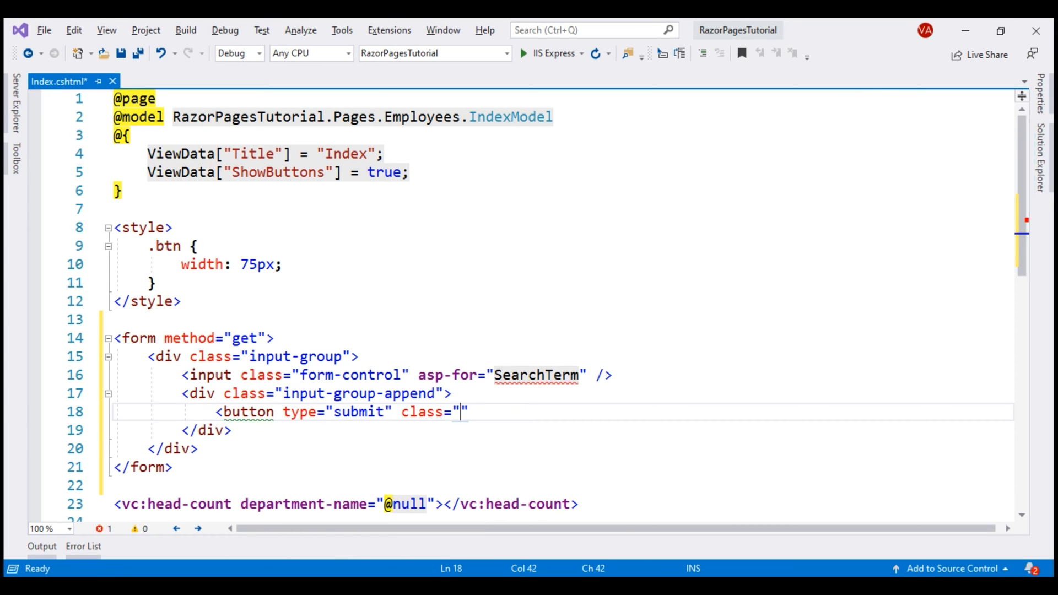
text(btn")
key(Left)
text(bt)
text(n-primary)
key(Right)
text(>)
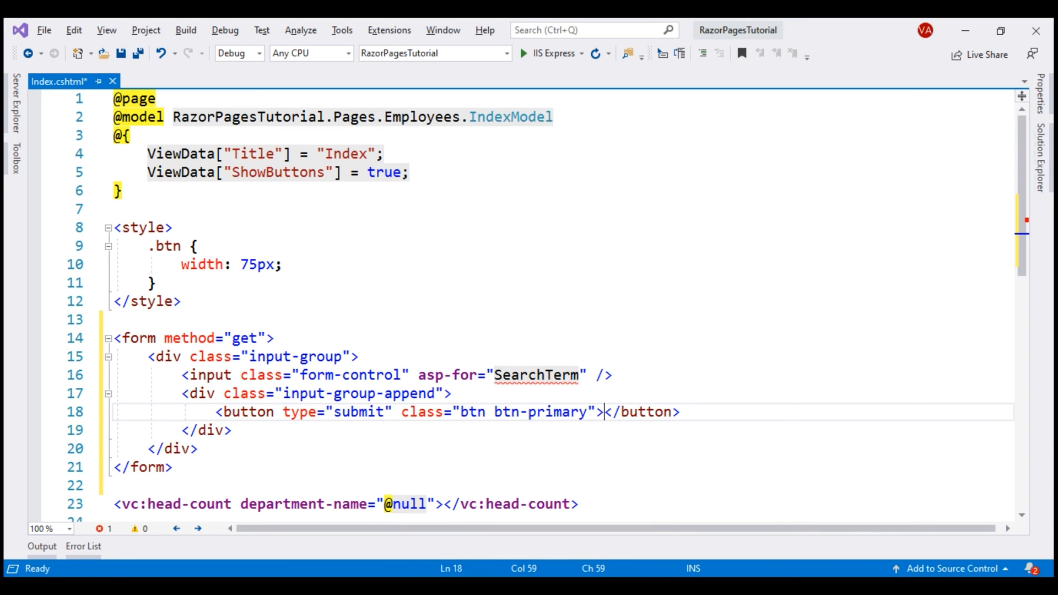
text(Sear)
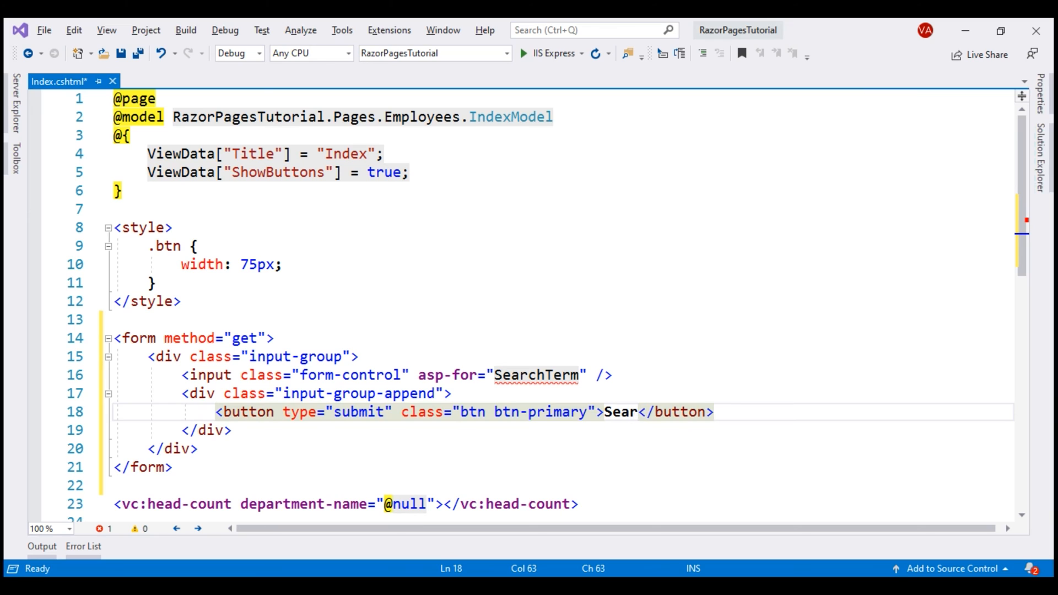
text(ch)
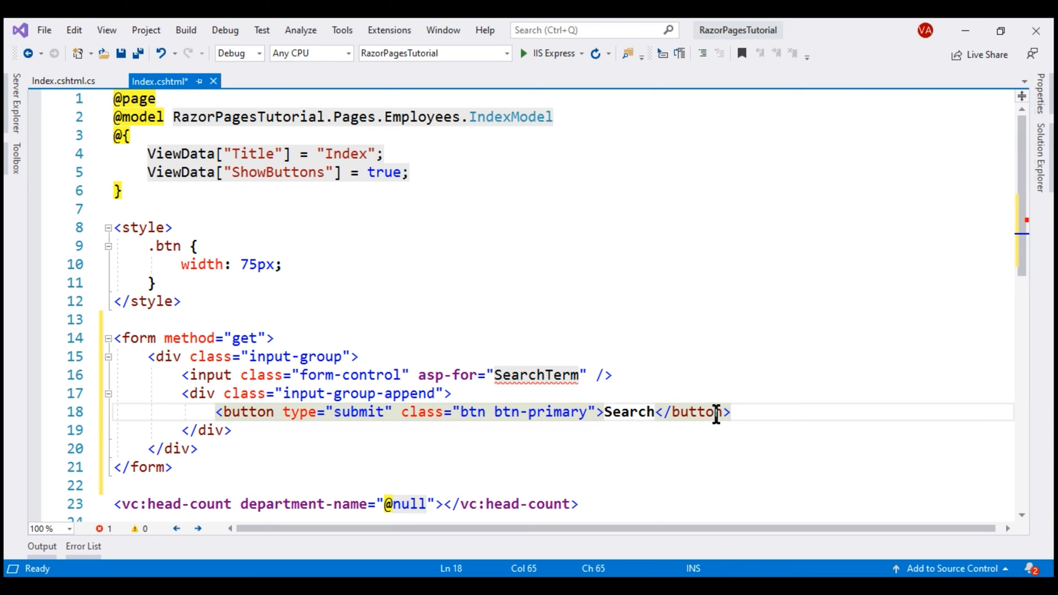
double_click(542, 375)
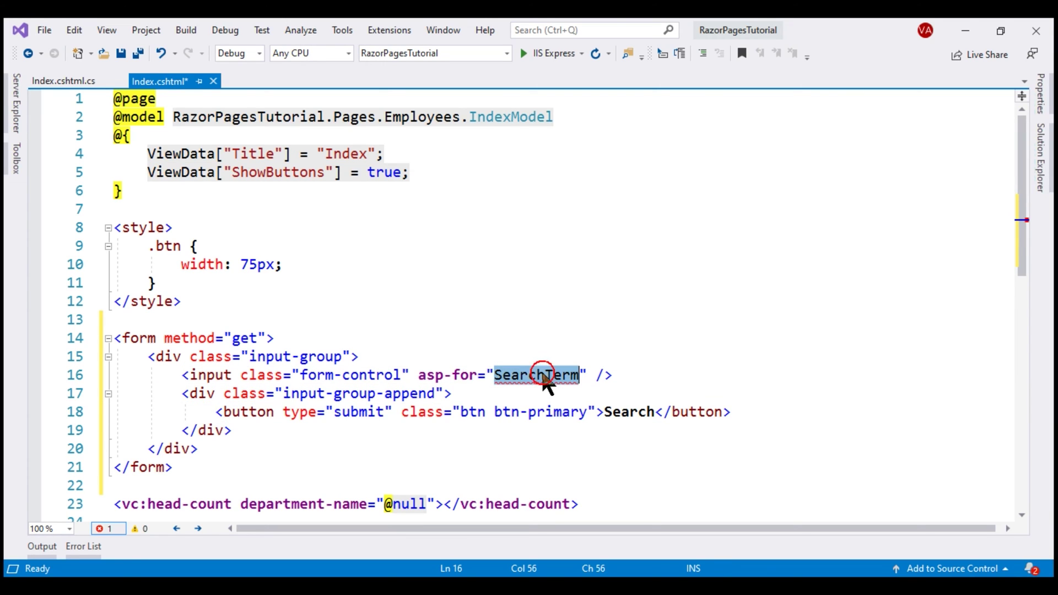
Open Index.cshtml.cs and make room below the Employees property
click(1040, 153)
double_click(900, 304)
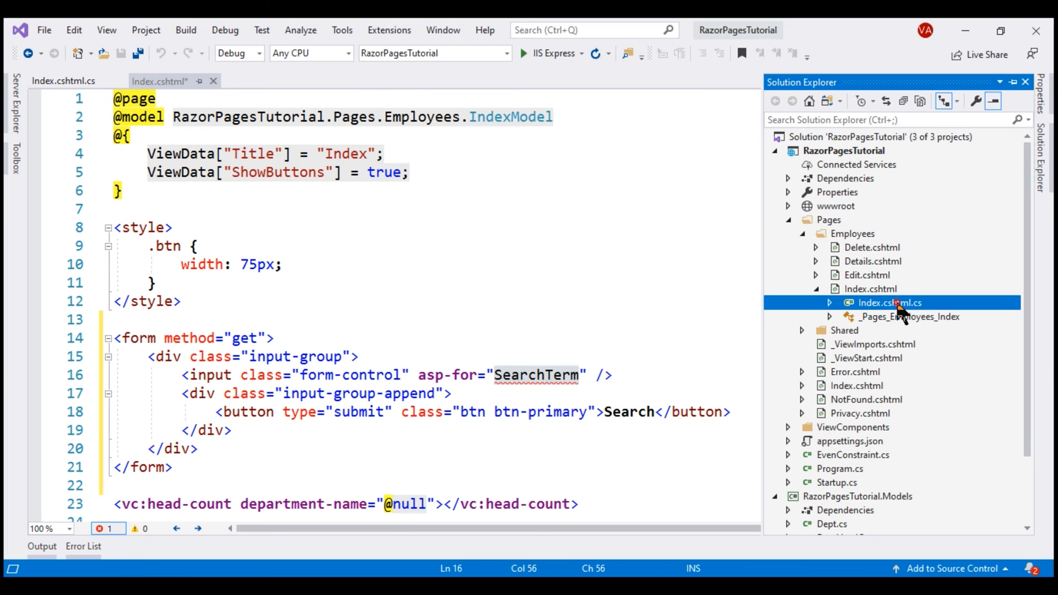
click(670, 391)
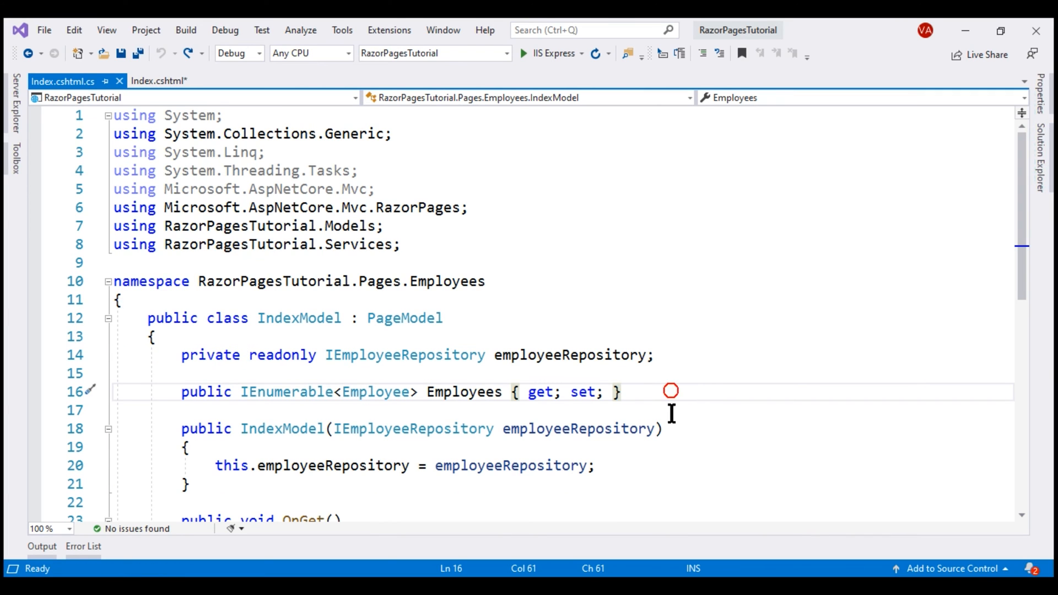
key(Return)
key(Return)
text(prop)
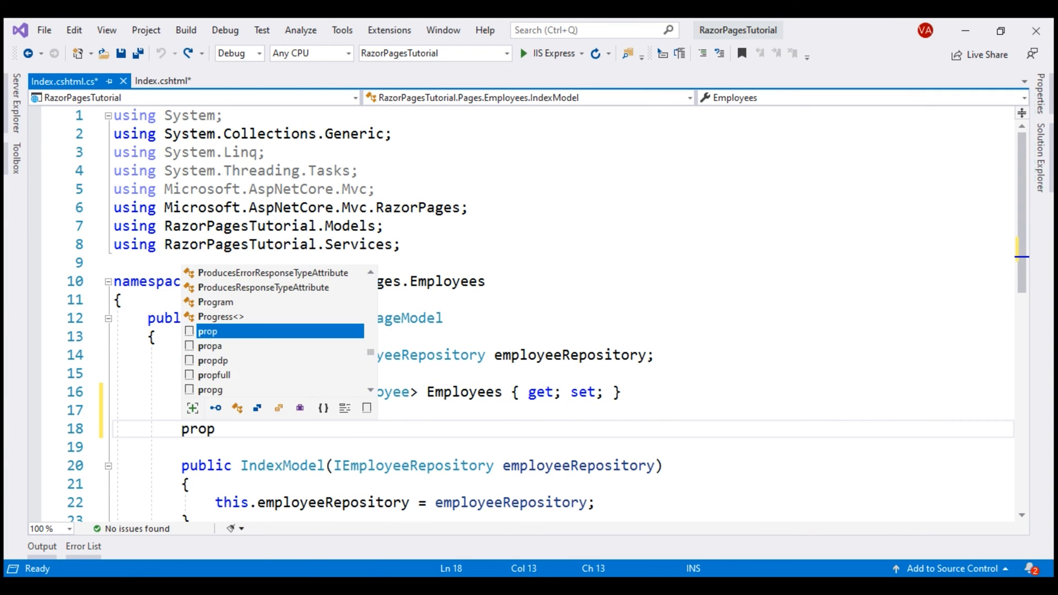
Add public string SearchTerm { get; set; } via the prop snippet, then save all and build
key(Tab)
key(Tab)
text(strin)
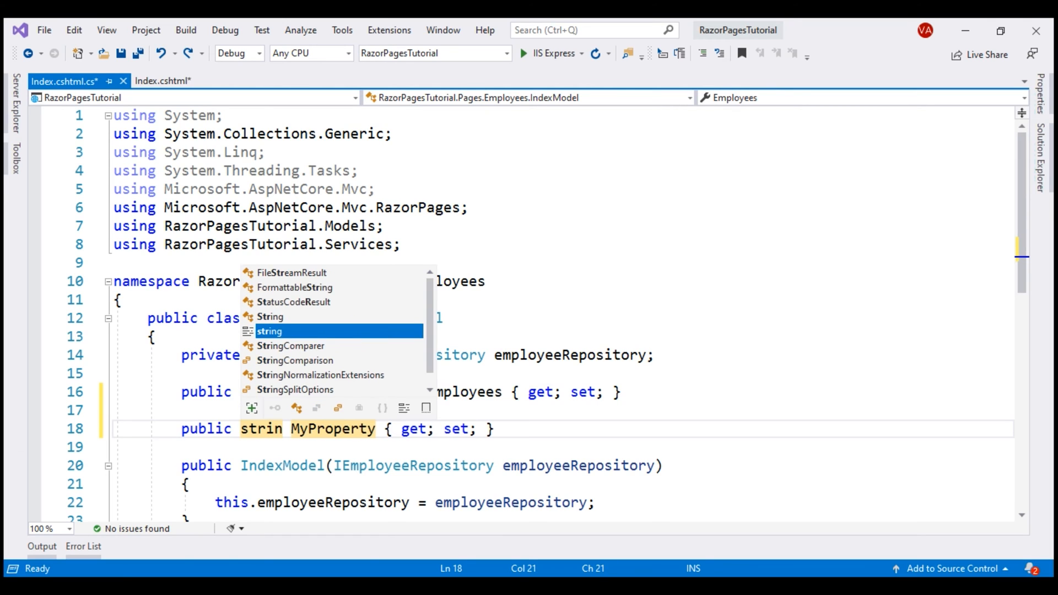
text(g)
key(Tab)
text(Se)
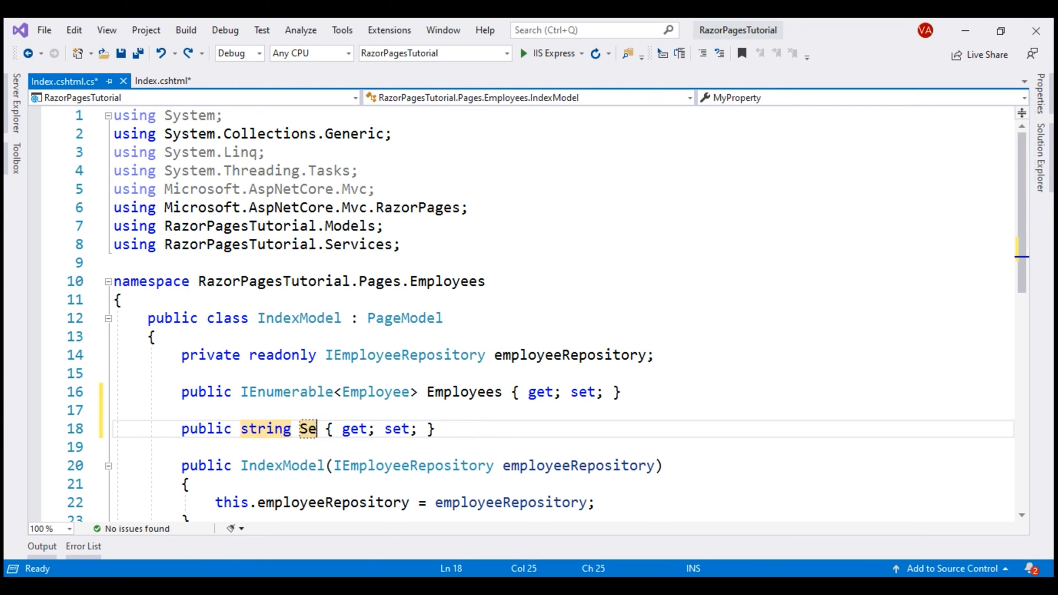
text(archTe)
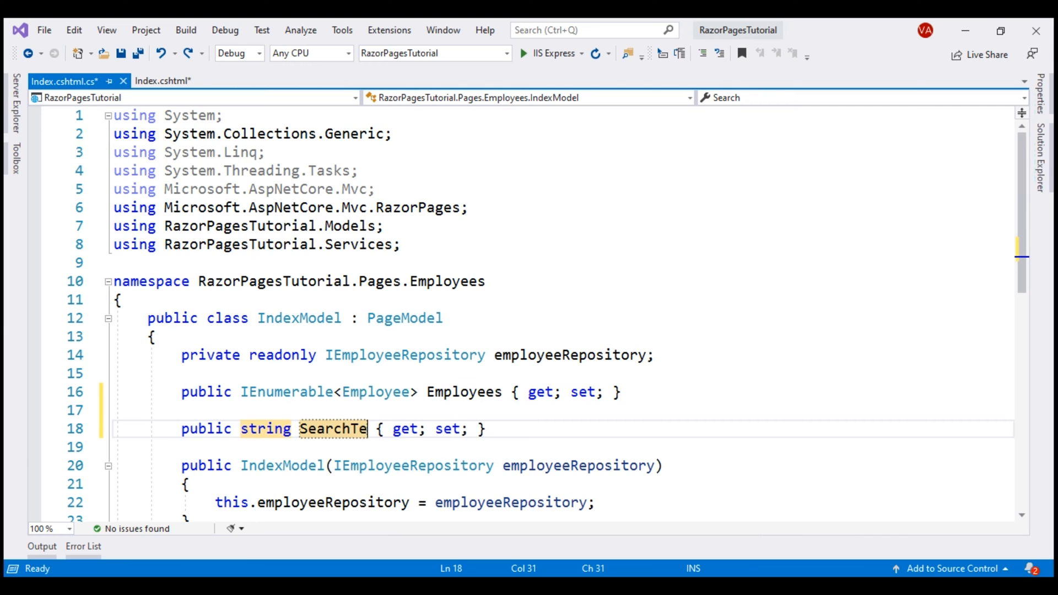
text(rm)
key(Return)
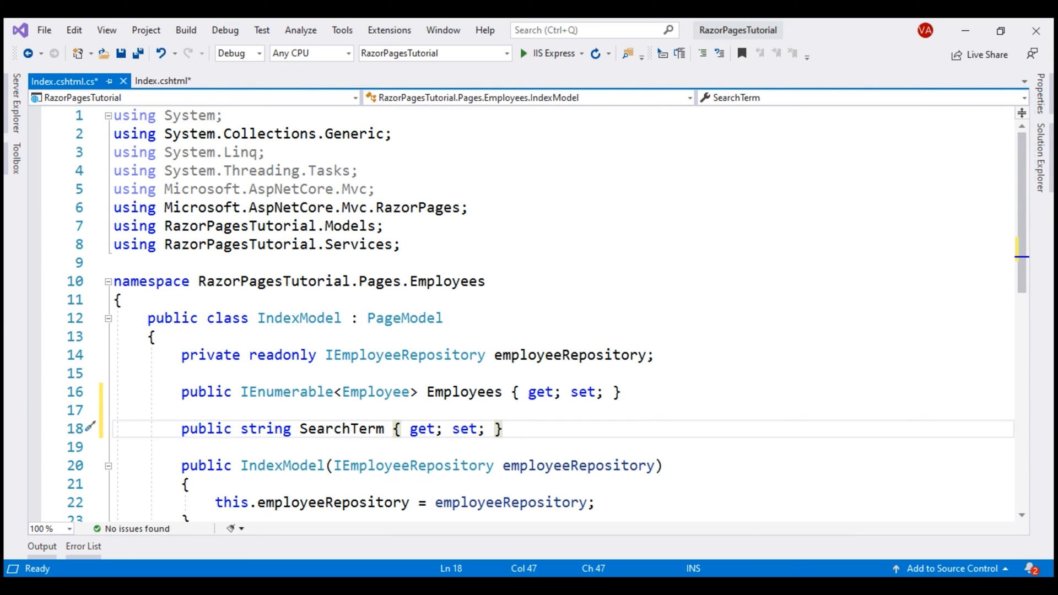
key(ctrl+shift+b)
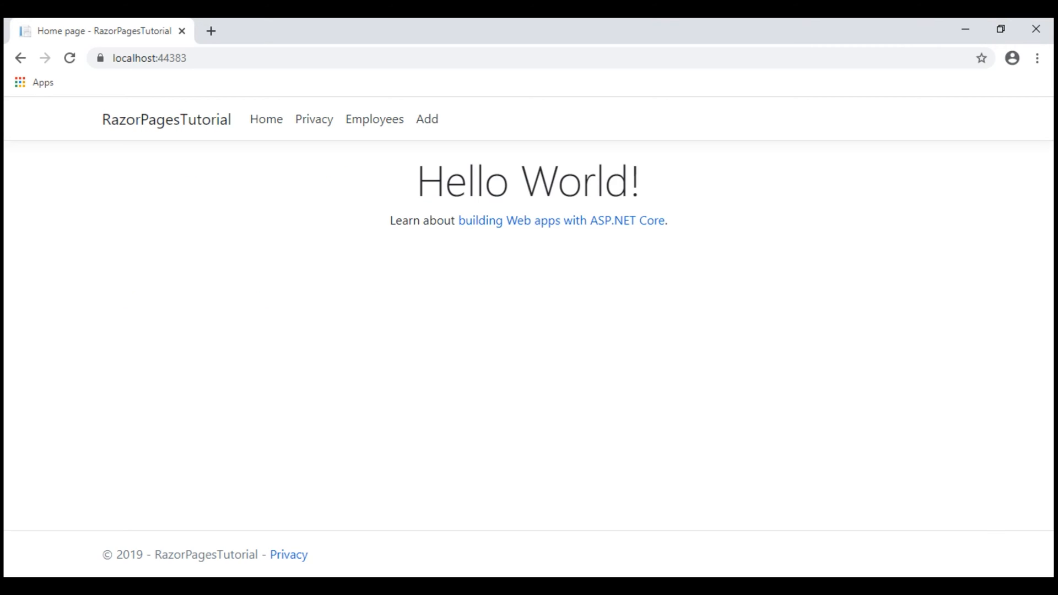
Search the Employees page for John and highlight ?SearchTerm=John in the address
click(380, 123)
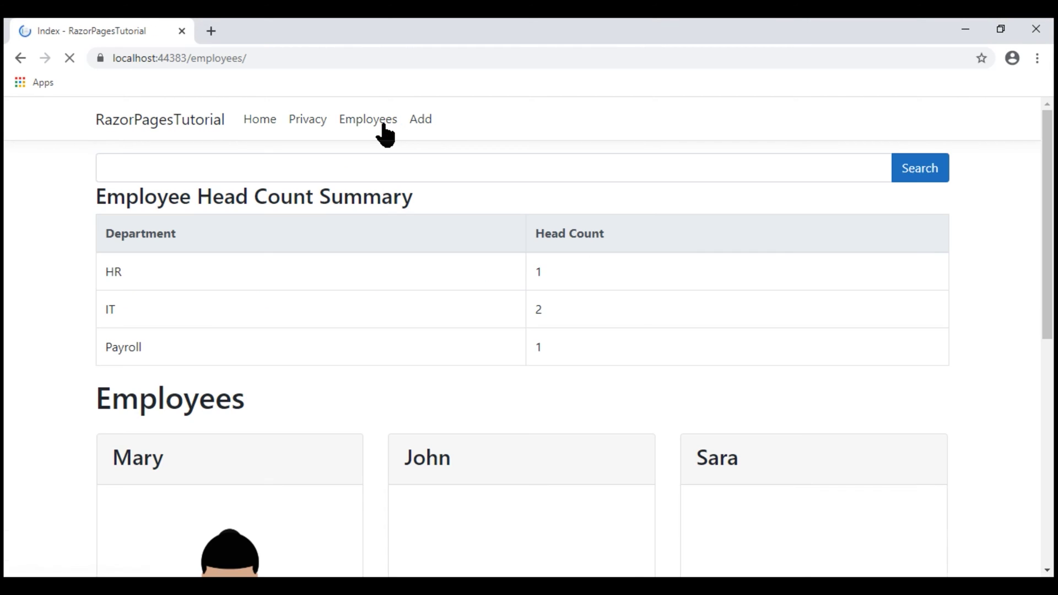
click(410, 168)
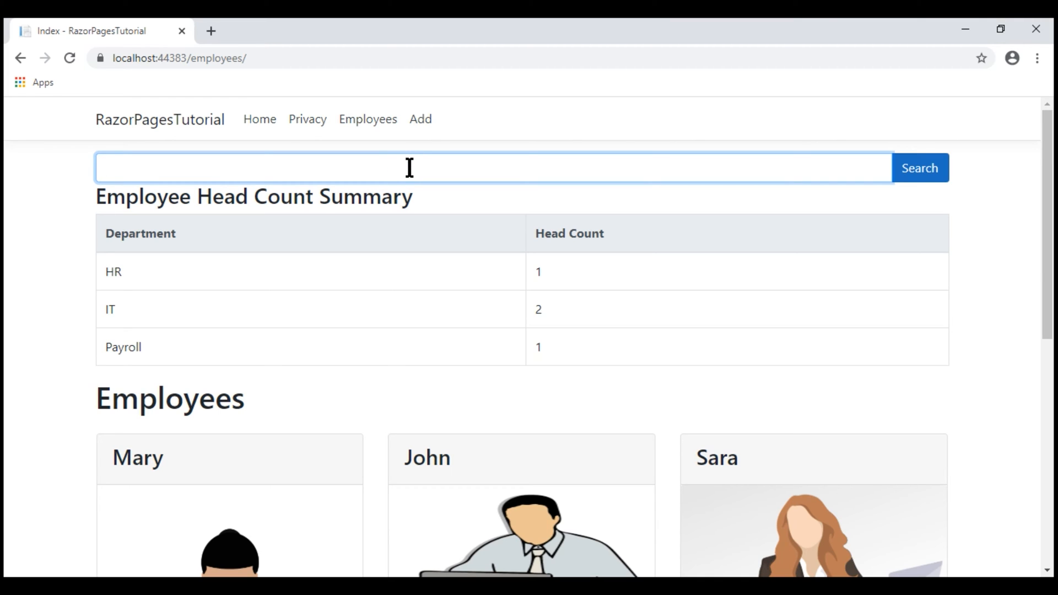
text(John)
key(Return)
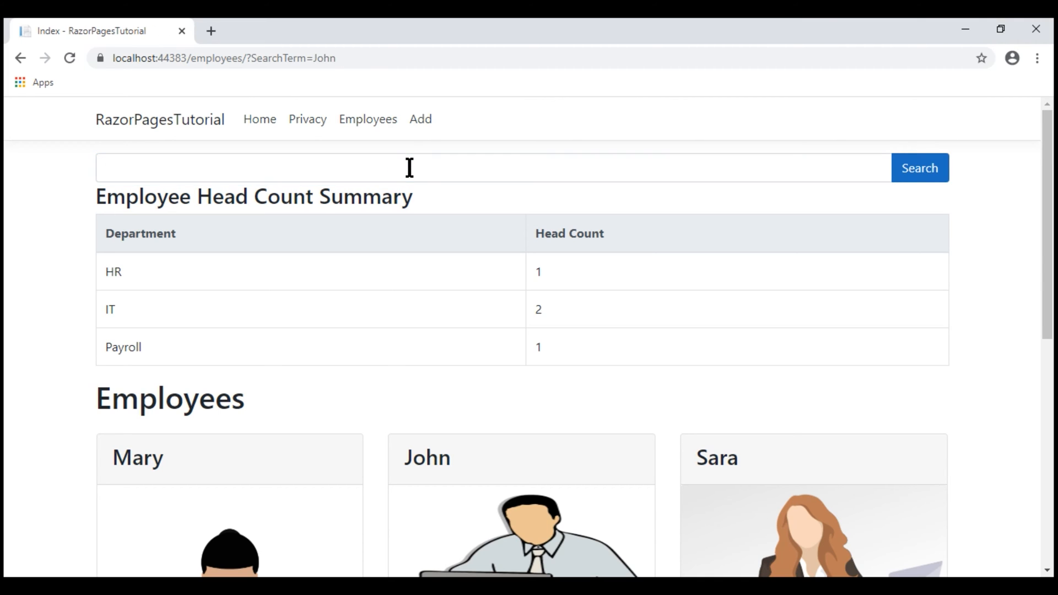
click(253, 59)
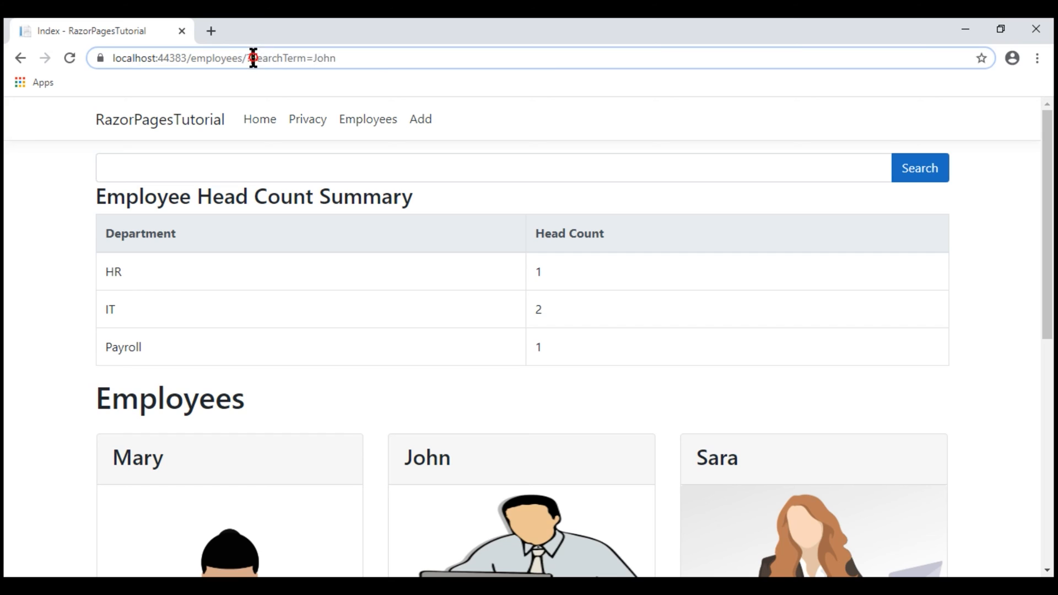
drag(253, 58, 373, 66)
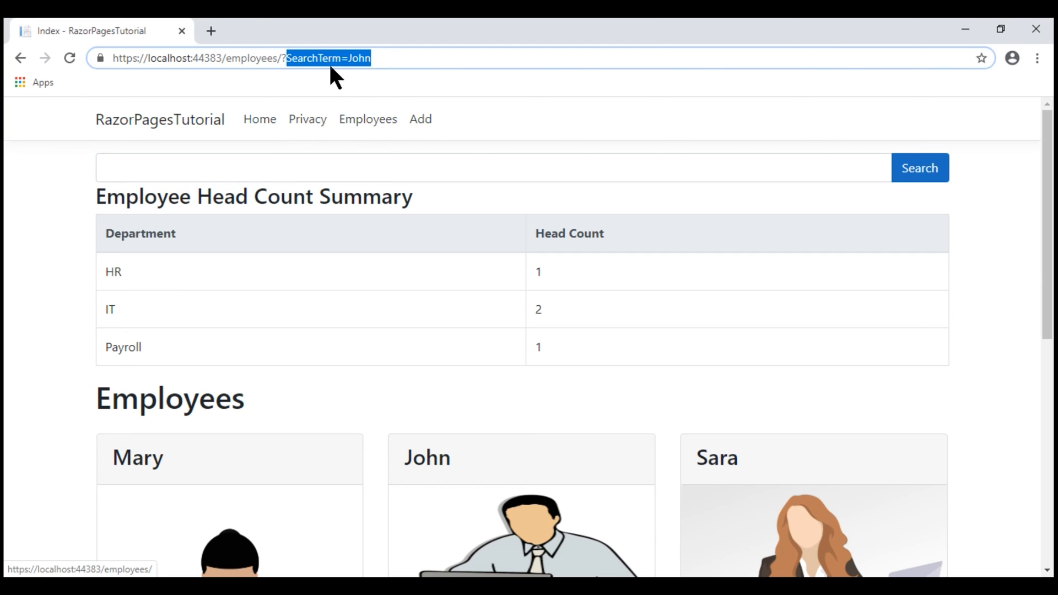
drag(1048, 228, 1050, 385)
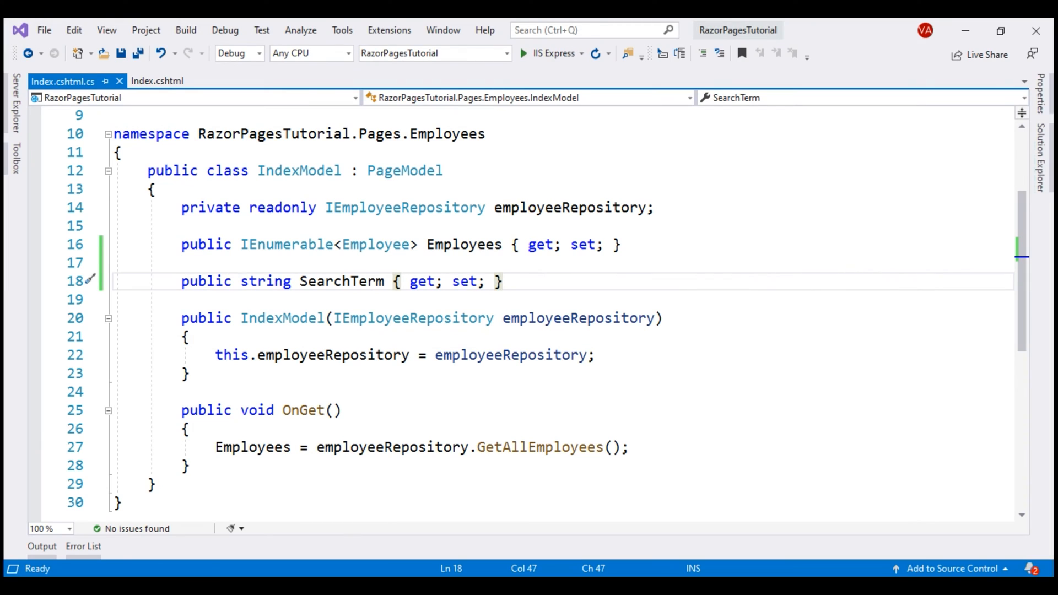
Review the Search button and the form's method="get" in Index.cshtml
click(171, 81)
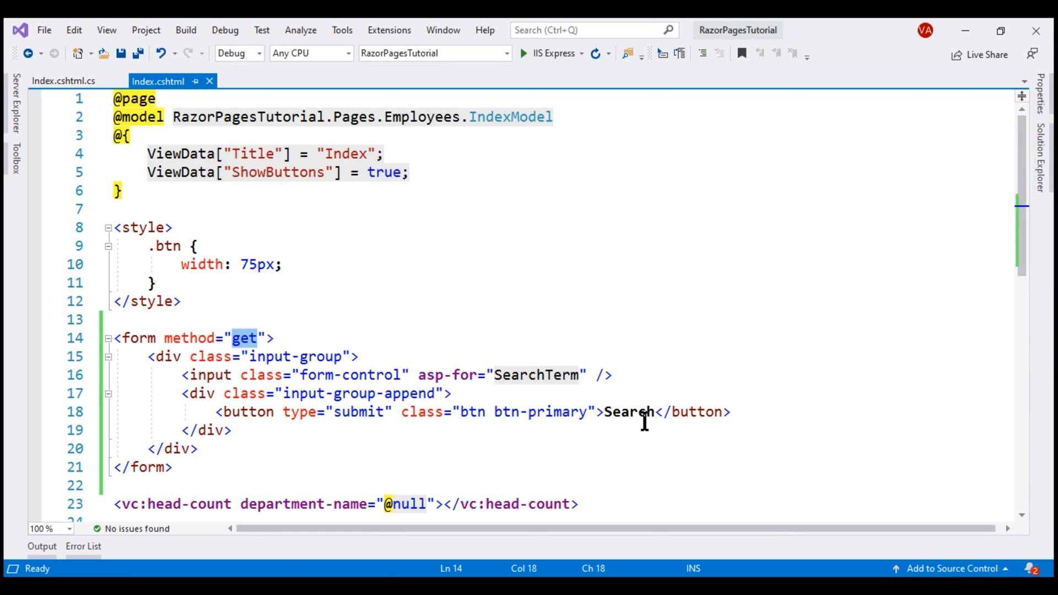
double_click(625, 412)
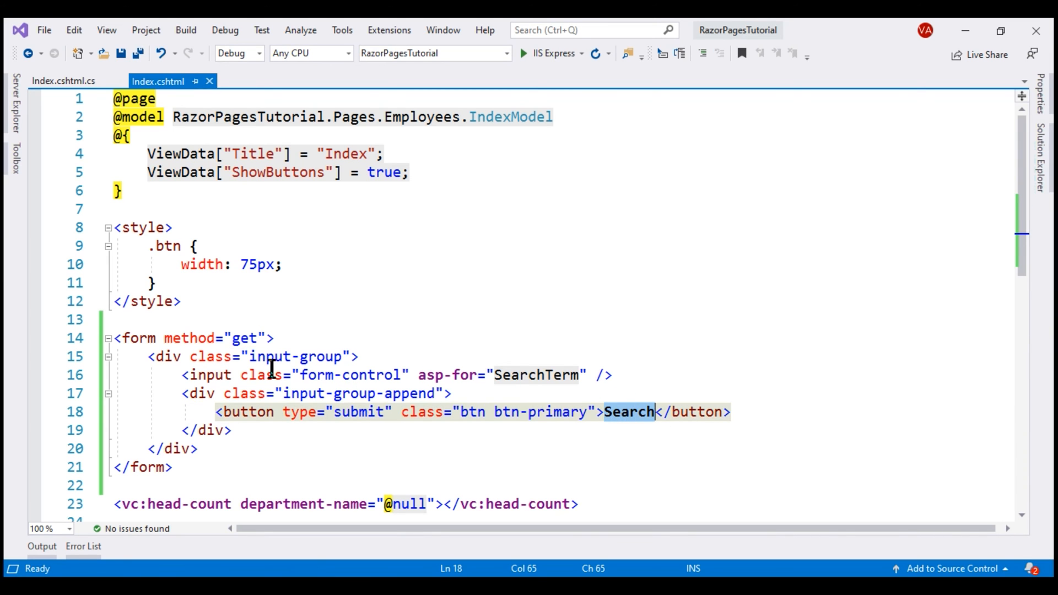
click(154, 338)
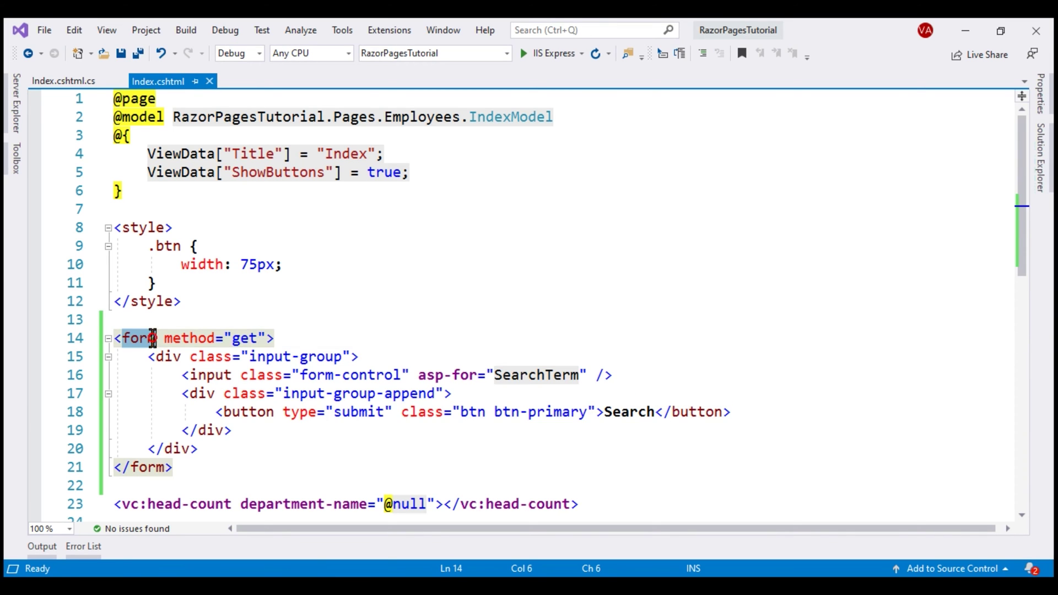
double_click(242, 338)
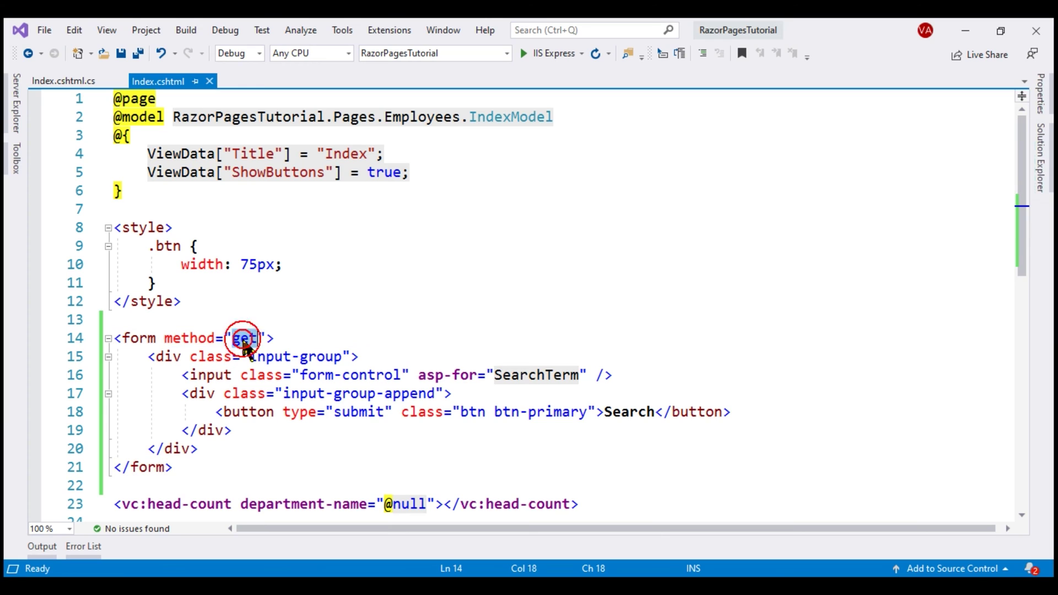
Inspect OnGet in Index.cshtml.cs calling employeeRepository.GetAllEmployees()
click(66, 81)
double_click(304, 410)
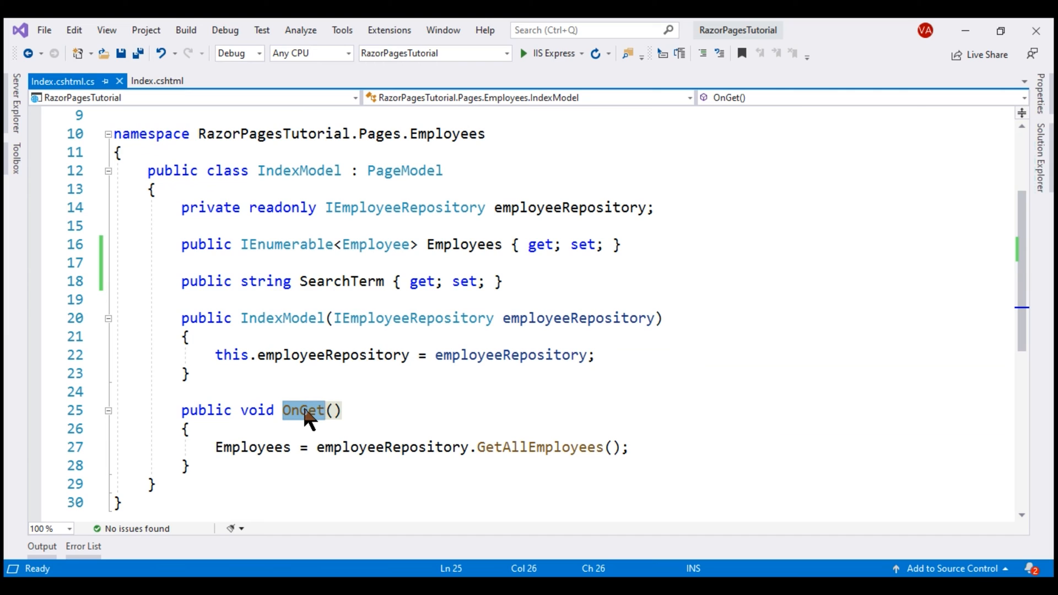
click(515, 447)
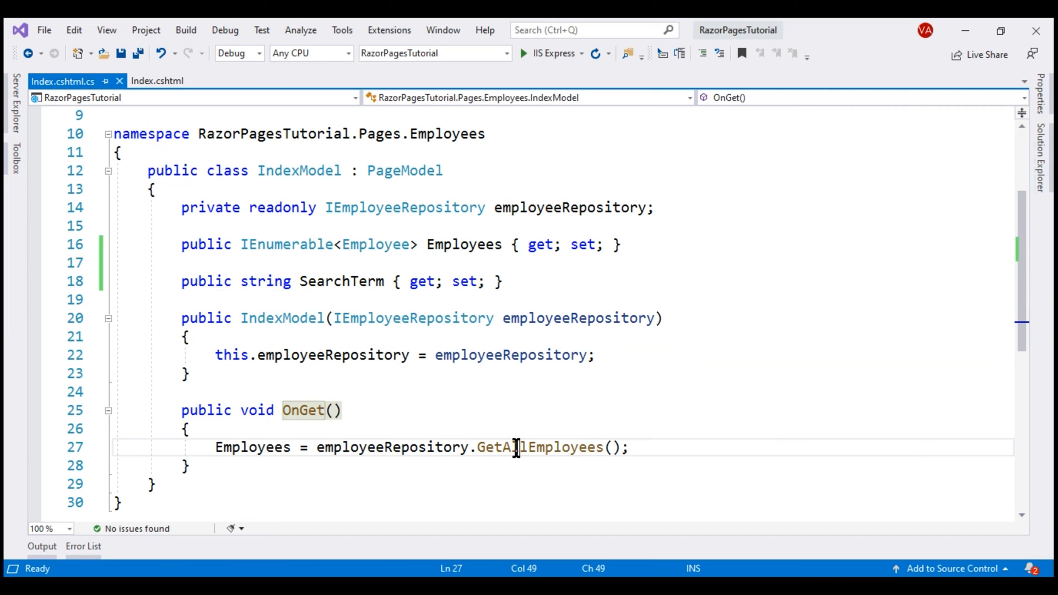
double_click(516, 446)
double_click(427, 447)
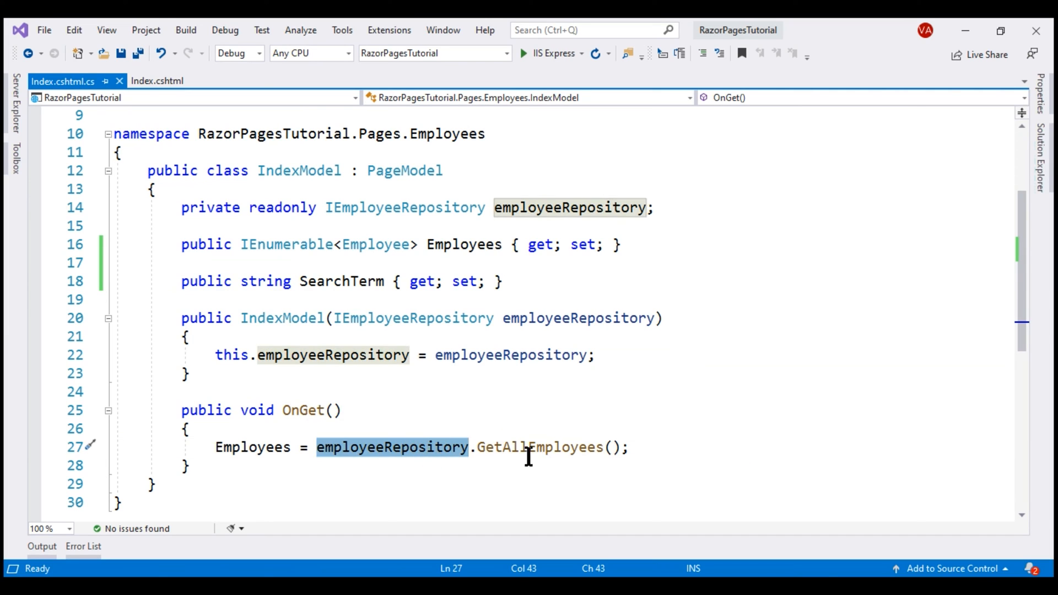
double_click(517, 447)
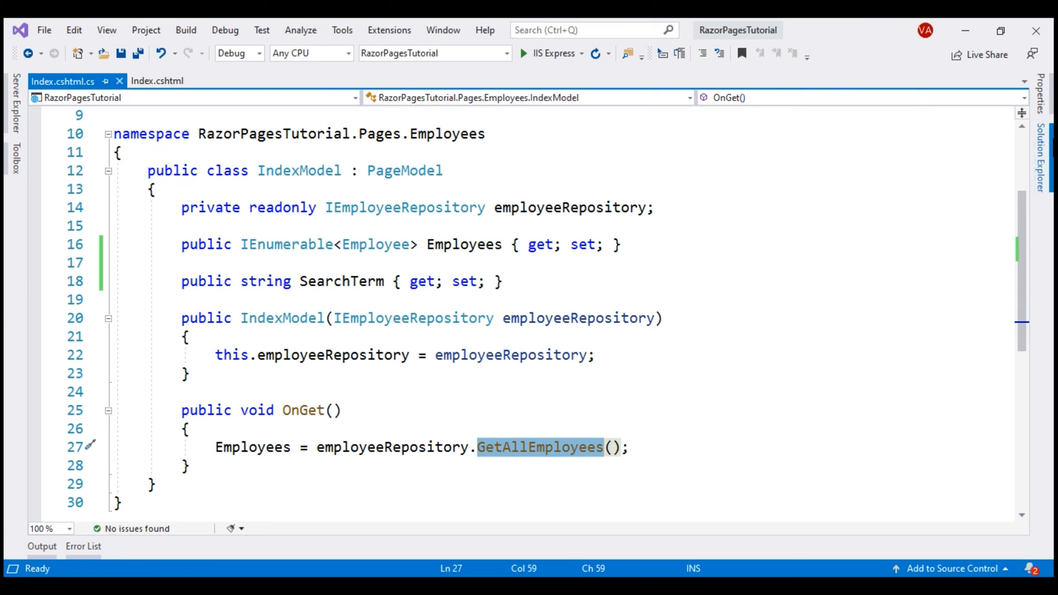
Open MockEmployeeRepository.cs and IEmployeeRepository.cs from Solution Explorer
click(1043, 161)
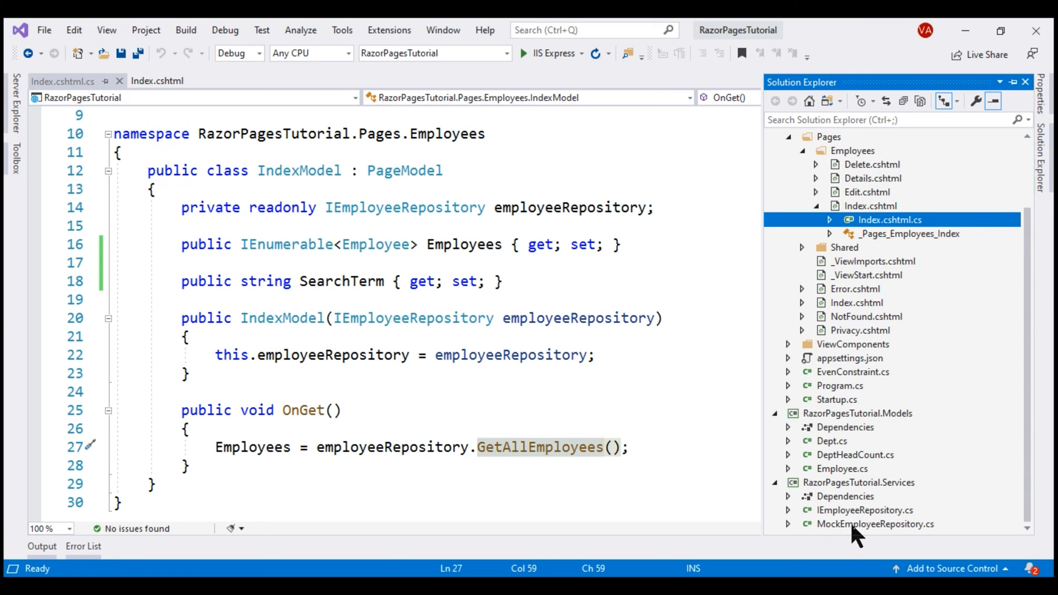
click(838, 529)
double_click(839, 529)
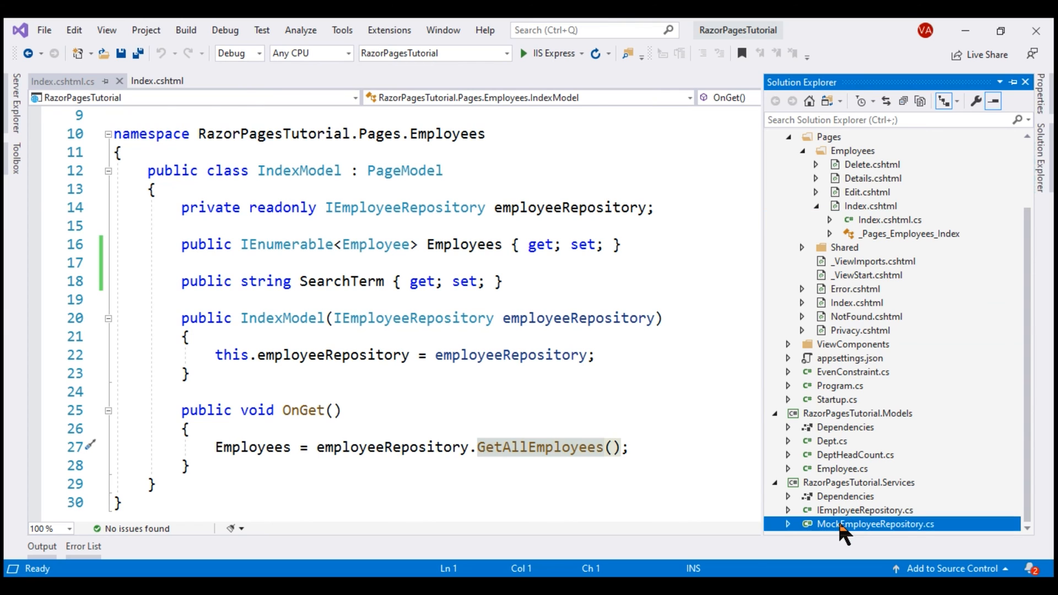
click(868, 513)
double_click(868, 510)
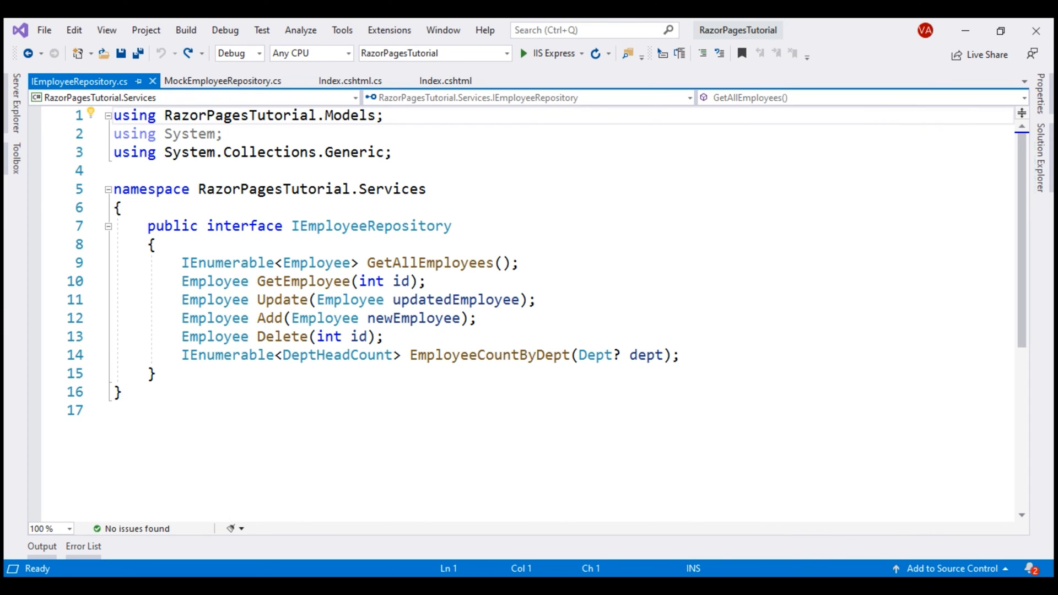
Duplicate the GetAllEmployees declaration onto a new line in IEmployeeRepository
double_click(421, 265)
key(End)
key(shift+Home)
key(ctrl+c)
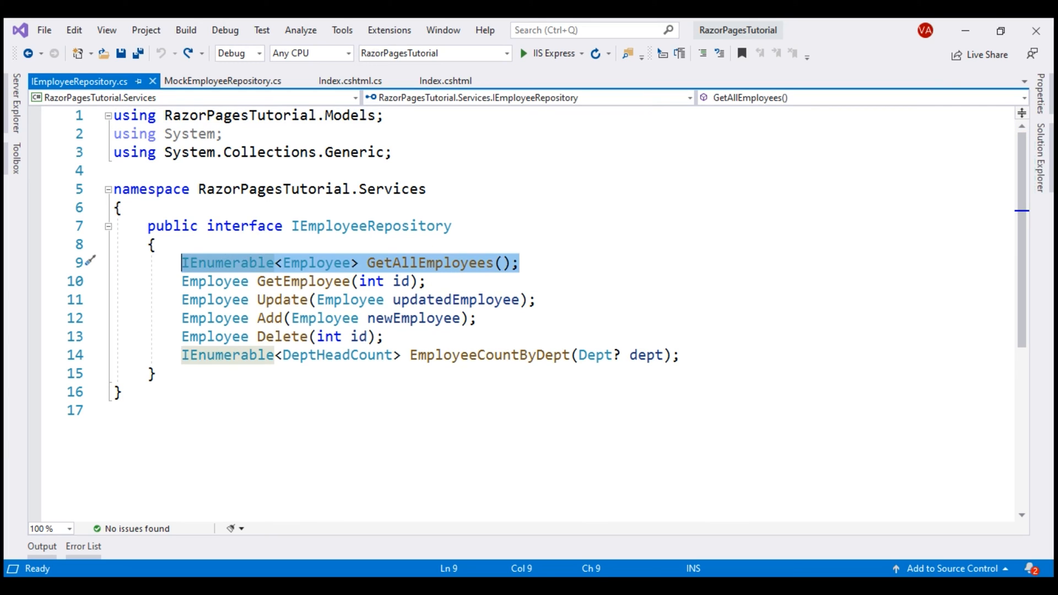
key(Left)
key(Return)
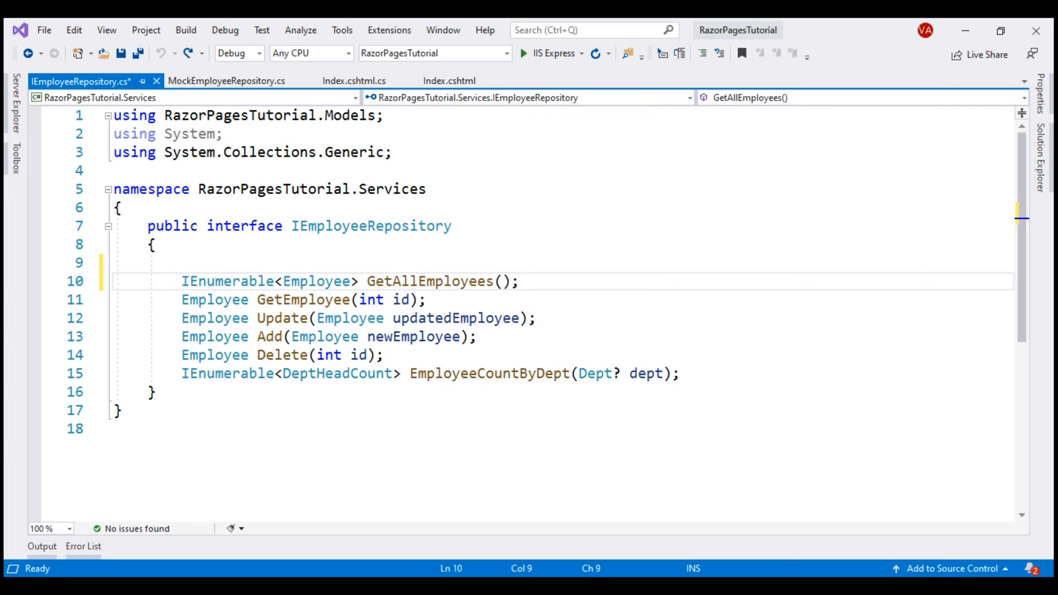
key(Up)
key(ctrl+v)
Rename the copy to IEnumerable<Employee> Search(string searchTerm)
key(Home)
key(ctrl+Right)
key(ctrl+Right)
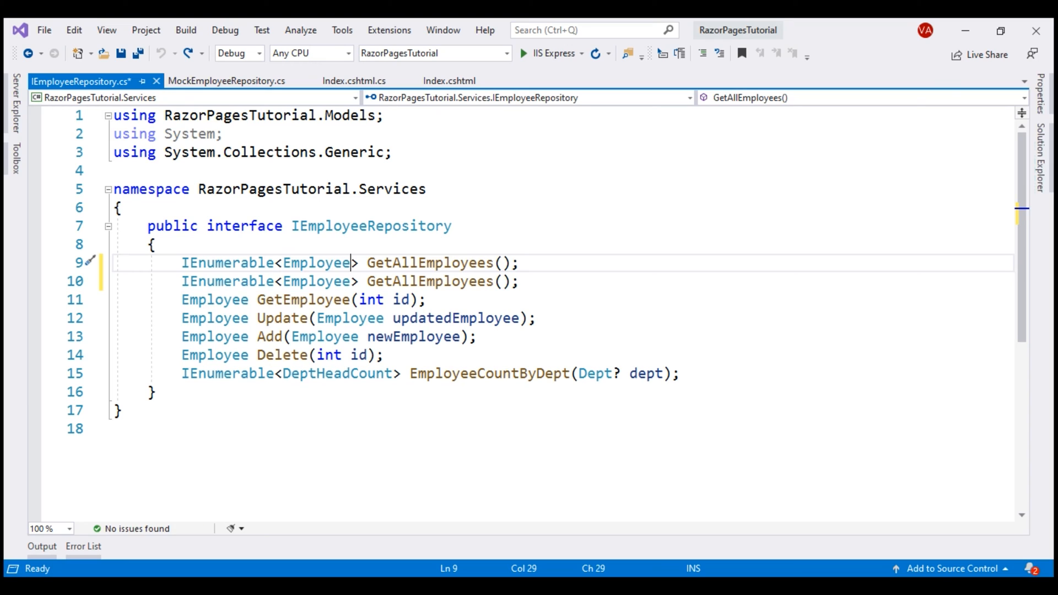
key(ctrl+Right)
key(ctrl+shift+Right)
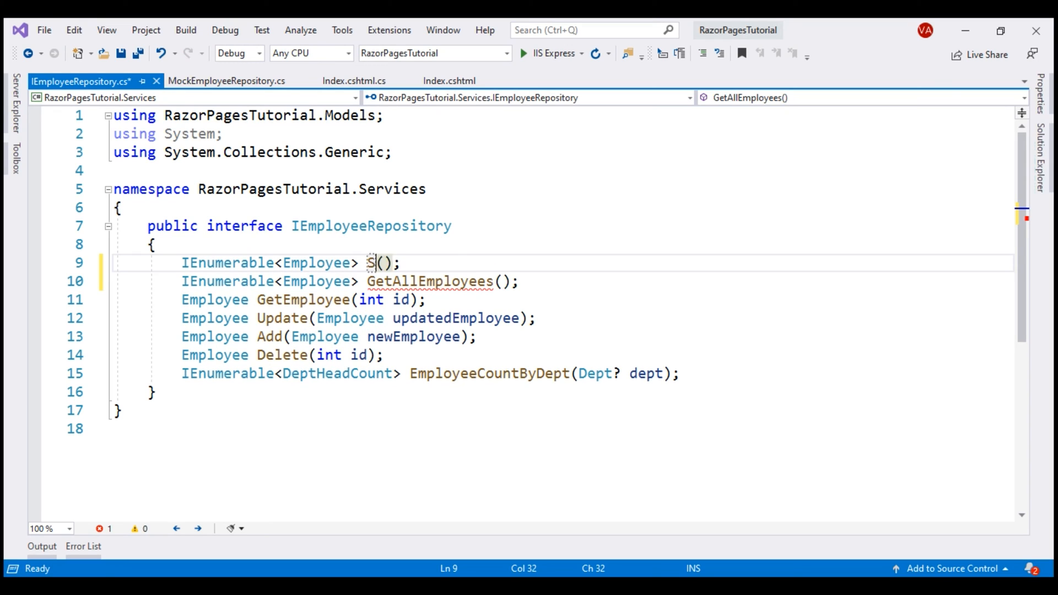
text(earch)
key(Right)
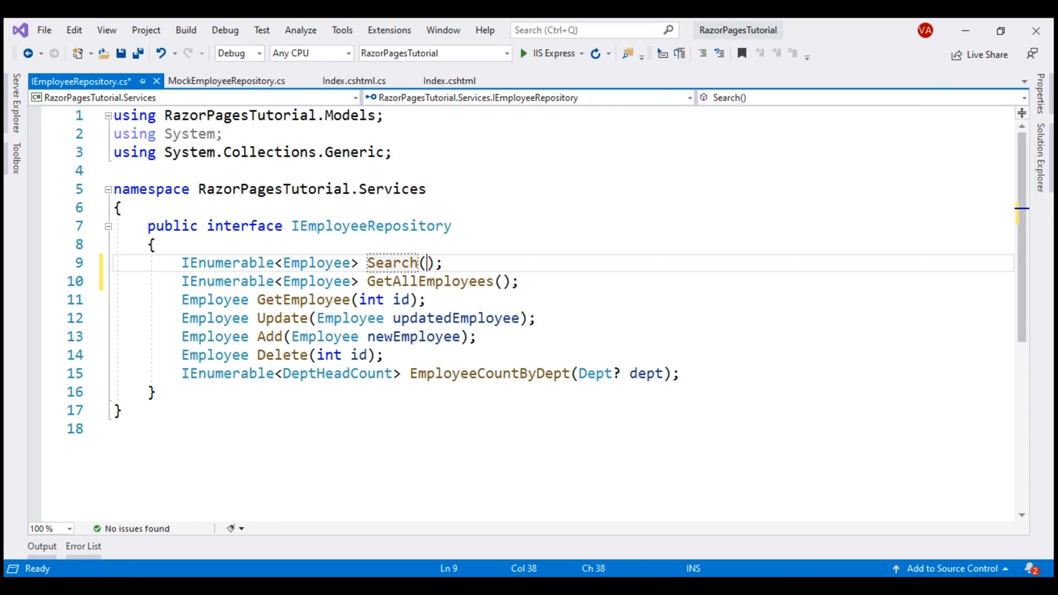
text(se)
key(BackSpace)
text(tring)
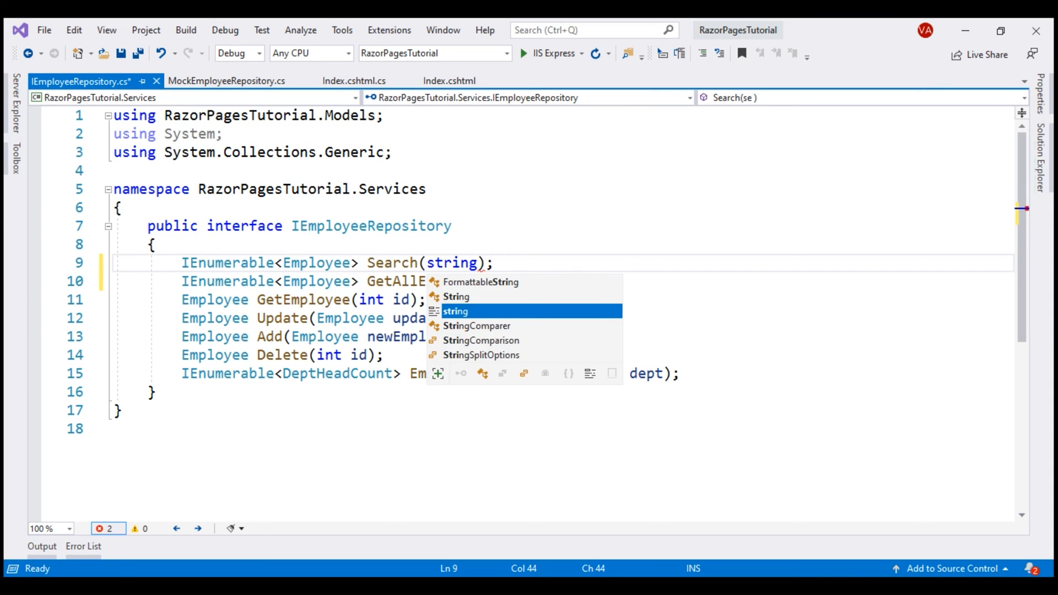
text( search)
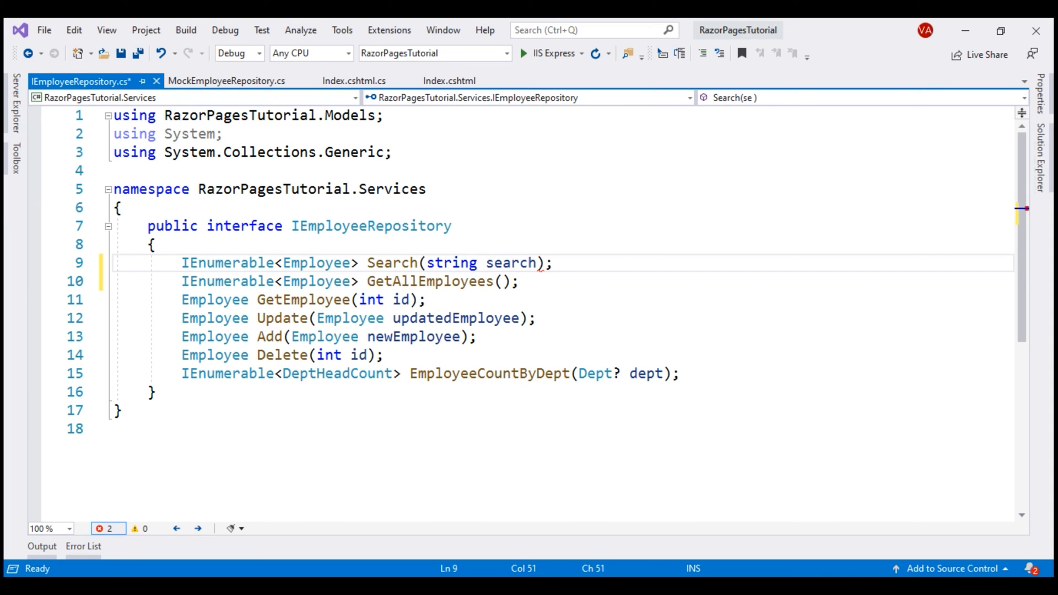
text(Term)
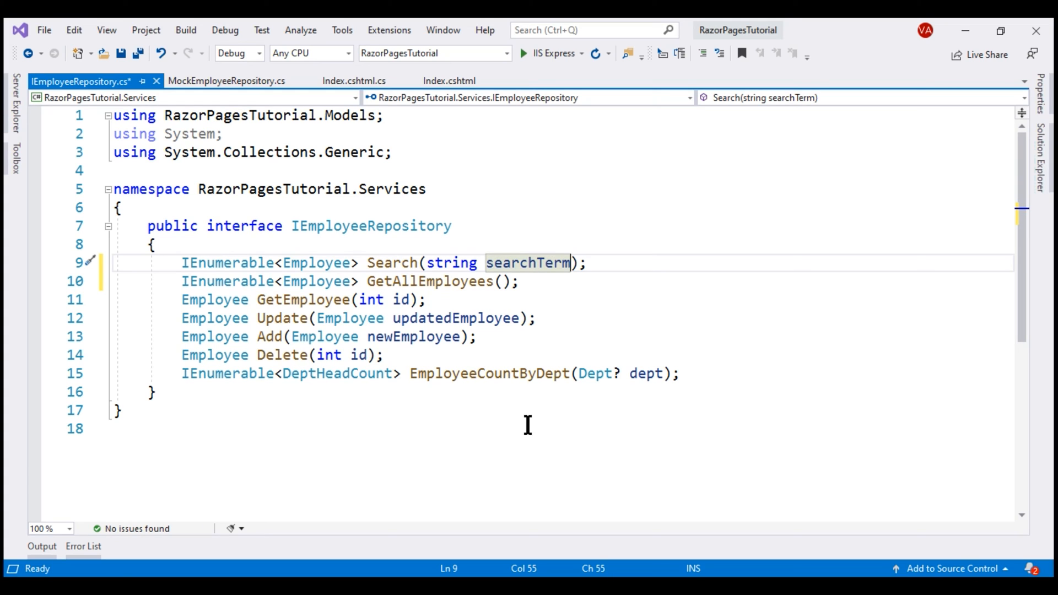
click(241, 82)
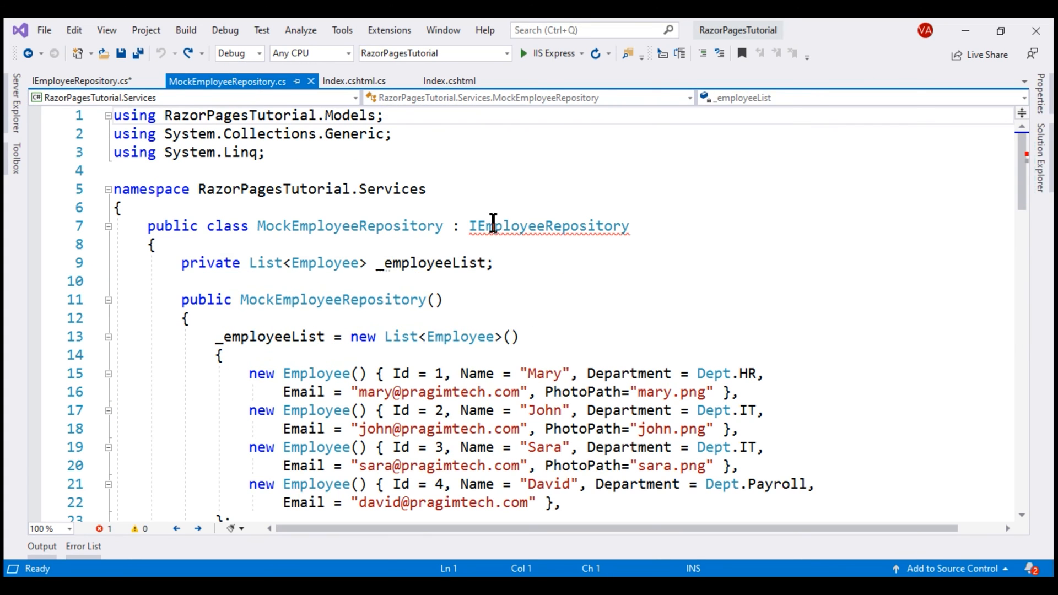
Generate the Search method stub in MockEmployeeRepository and select its throw statement for replacement
mouse_move(548, 226)
click(465, 245)
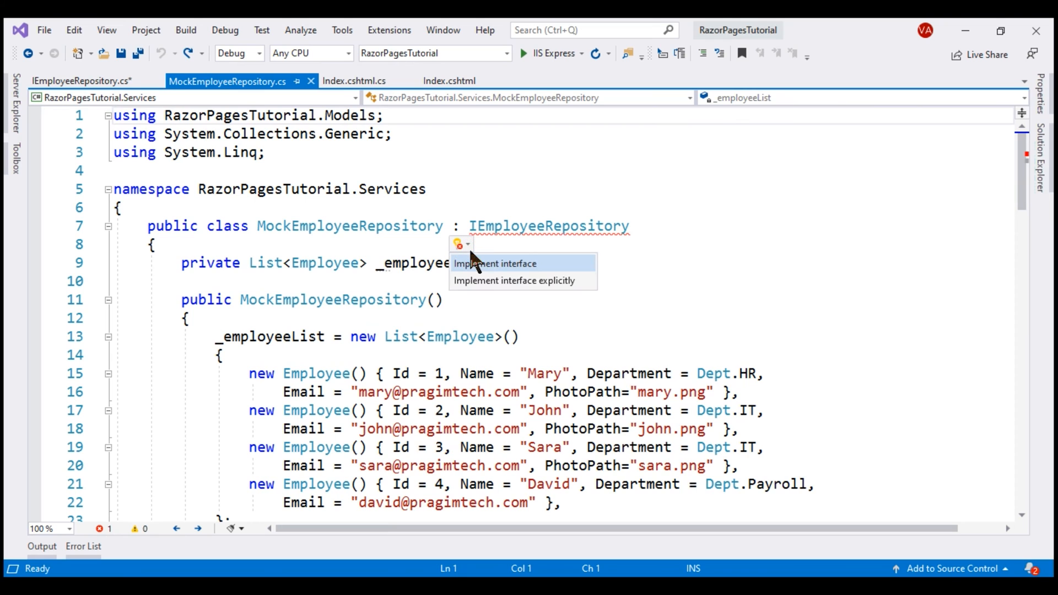
click(496, 261)
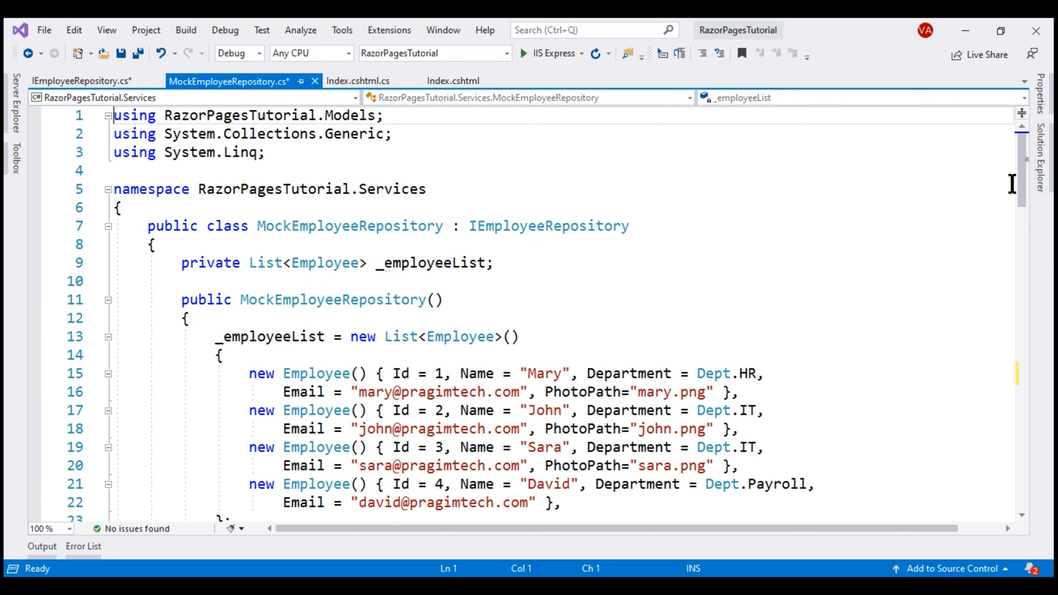
drag(1022, 189, 1024, 376)
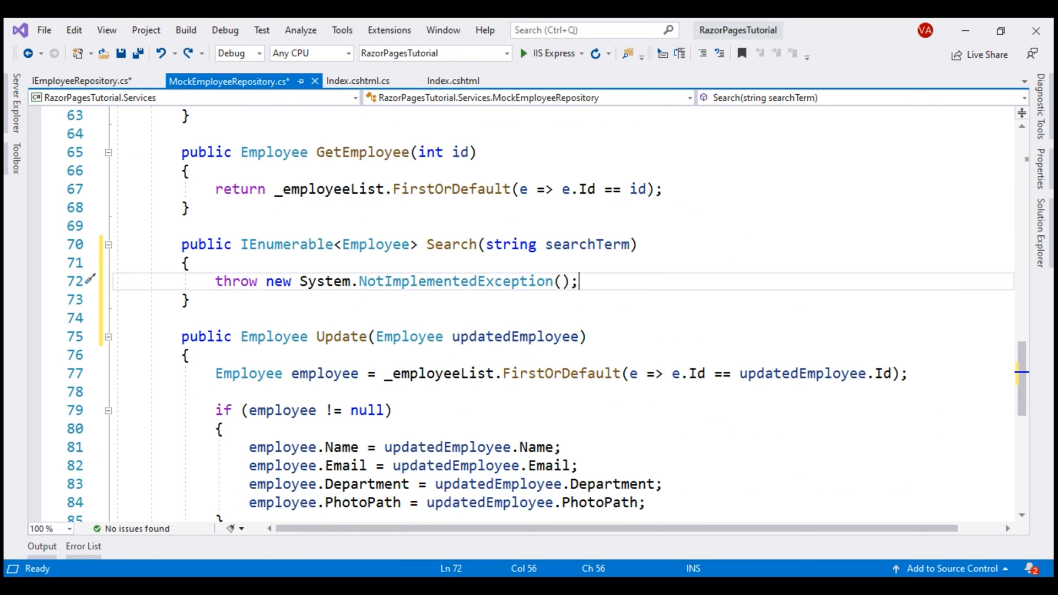
double_click(595, 244)
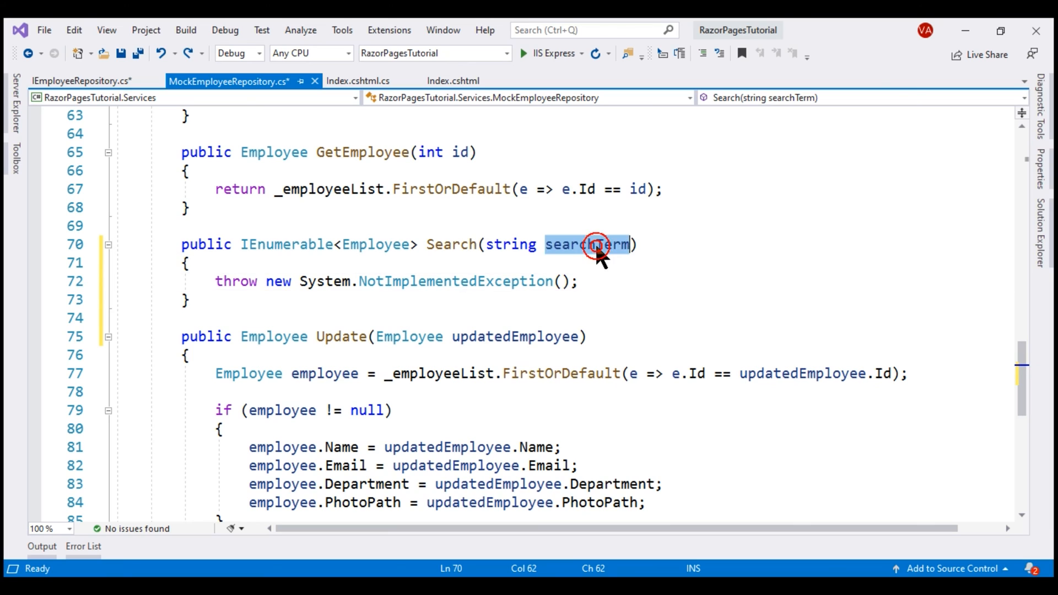
click(598, 279)
key(shift+Home)
text(if)
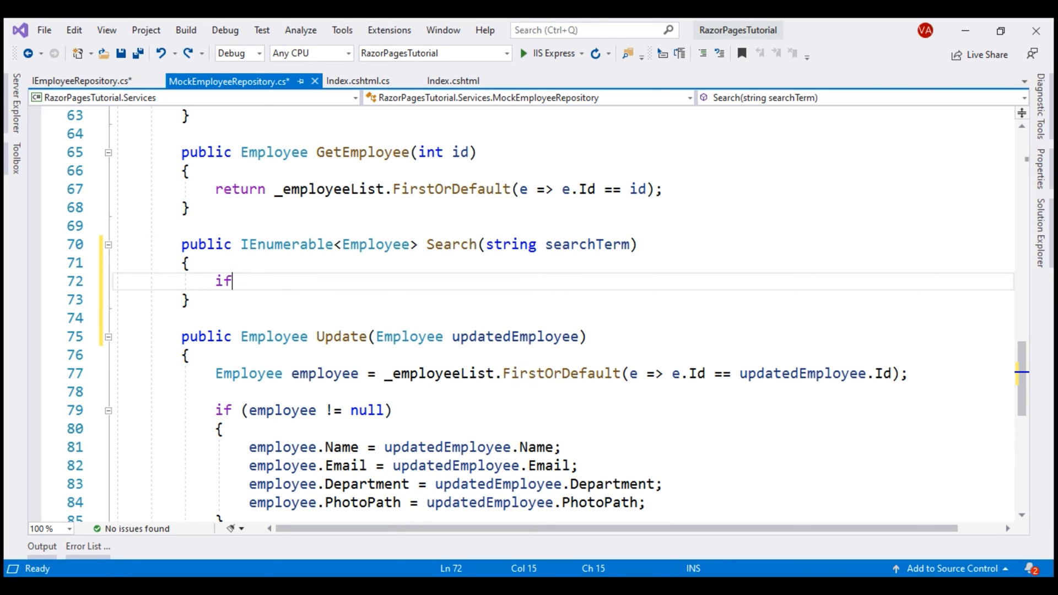
text((string.is)
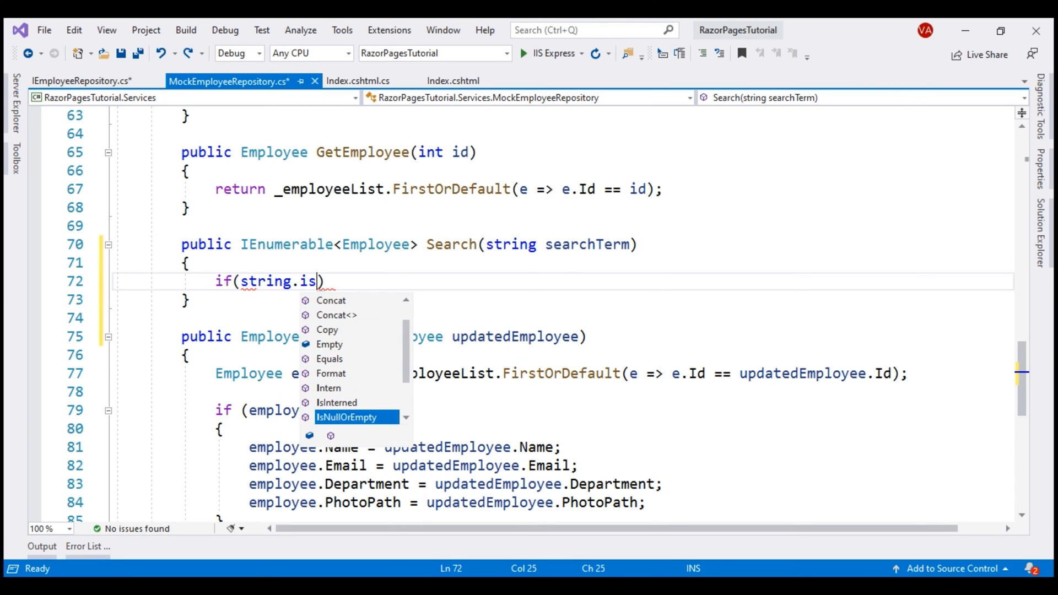
Return _employeeList when string.IsNullOrEmpty(searchTerm)
key(Tab)
text((sear)
key(Tab)
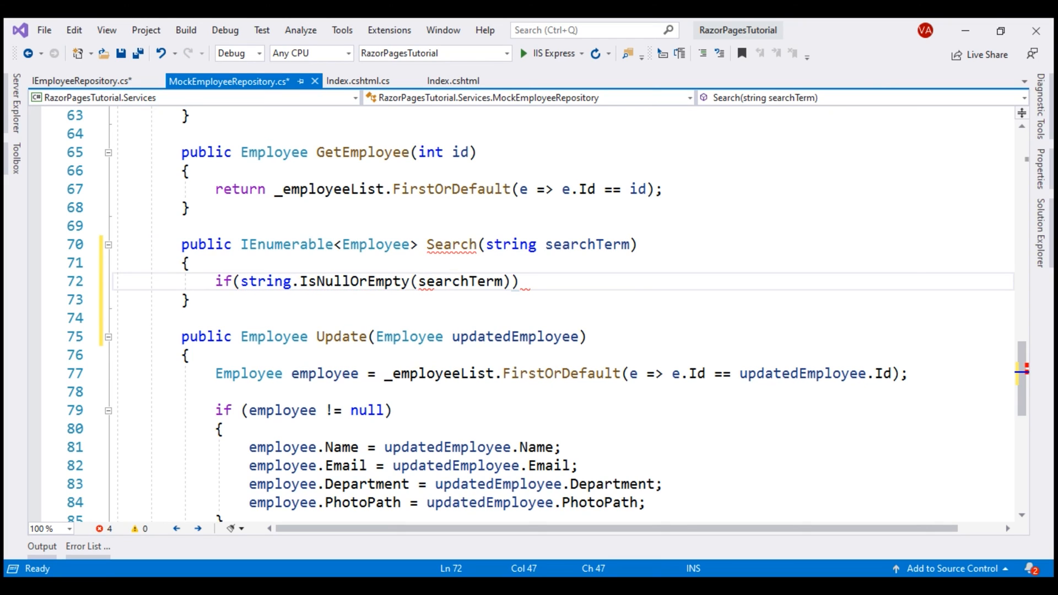
text({)
key(Return)
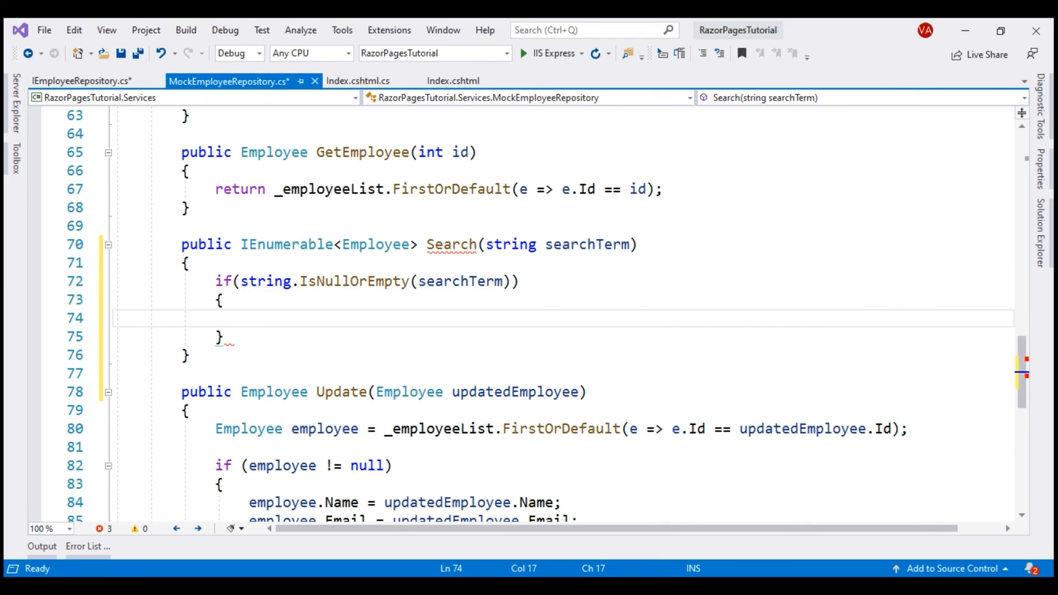
text(r)
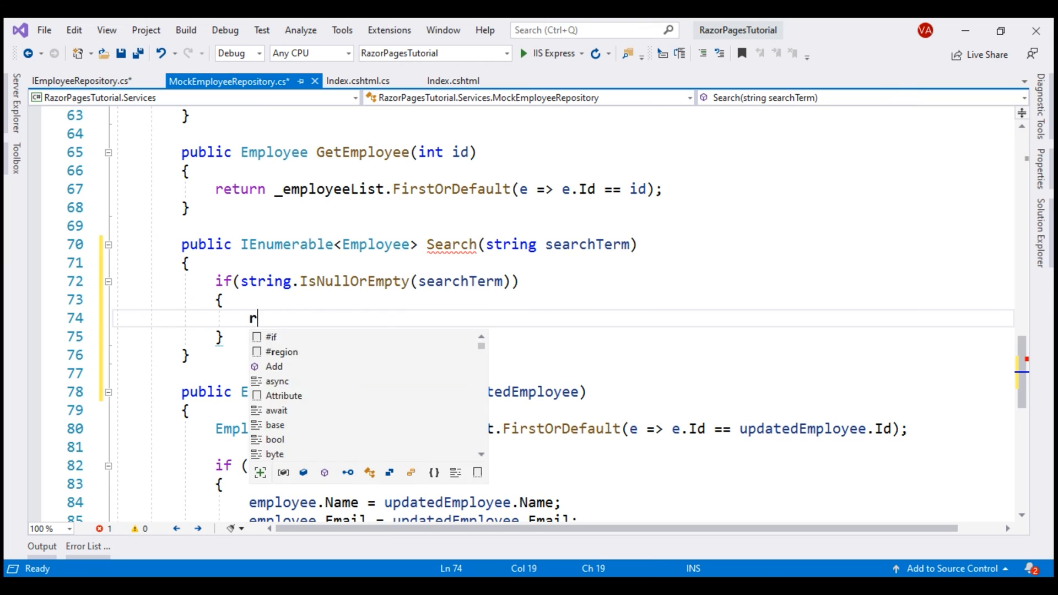
text(eturn _)
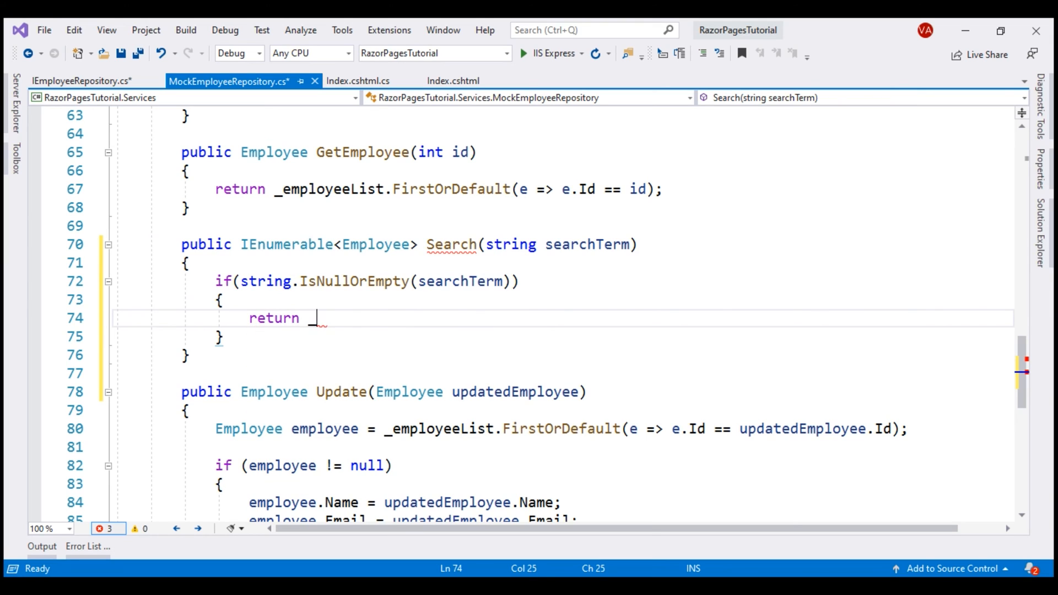
text(employeeList;)
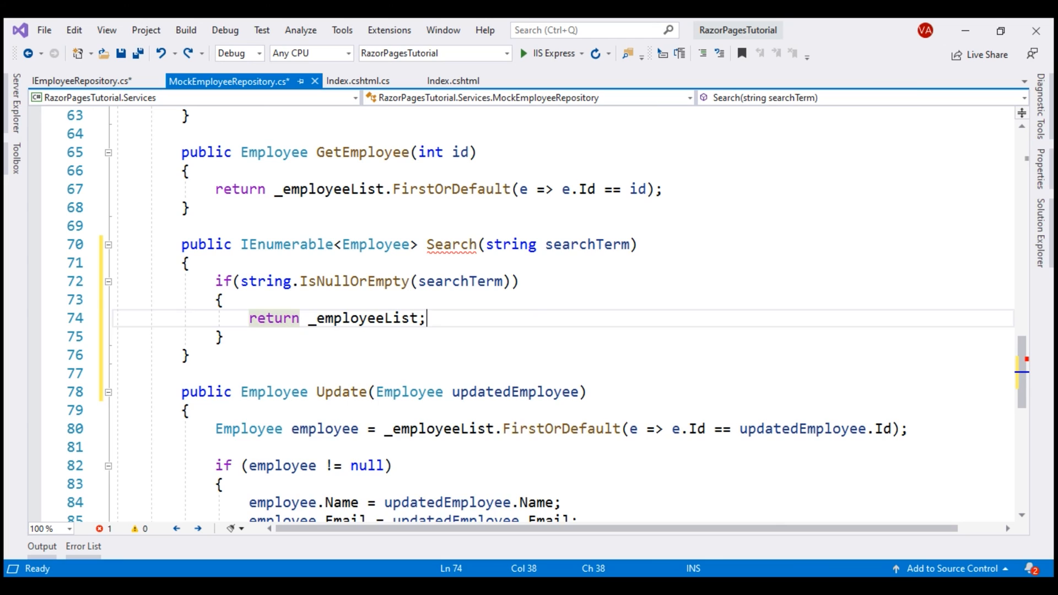
key(Down)
key(Return)
key(Return)
text(return _employeeList.)
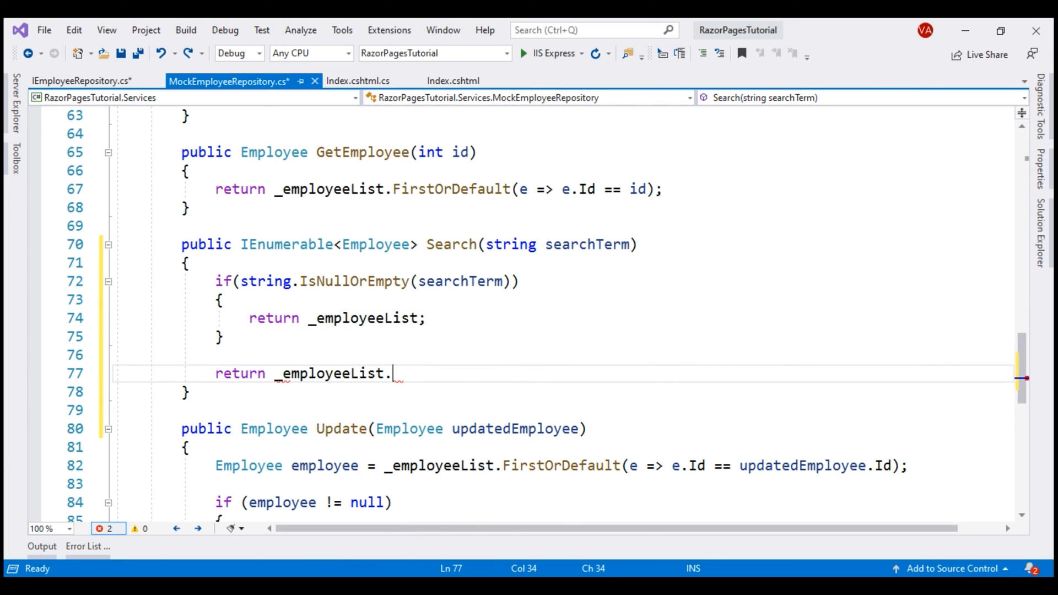
text(Where(e )
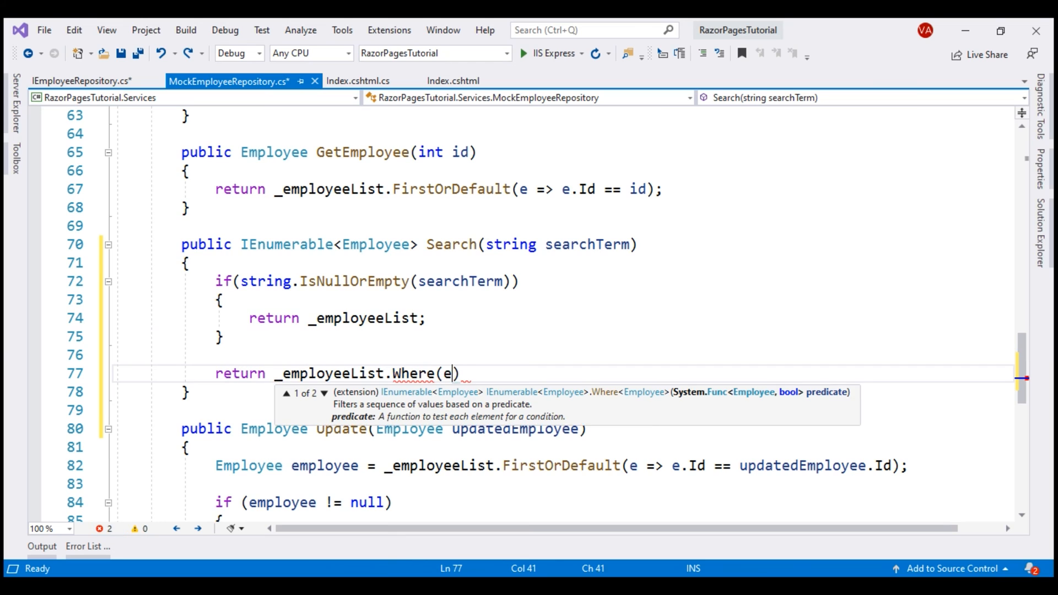
text(=> e)
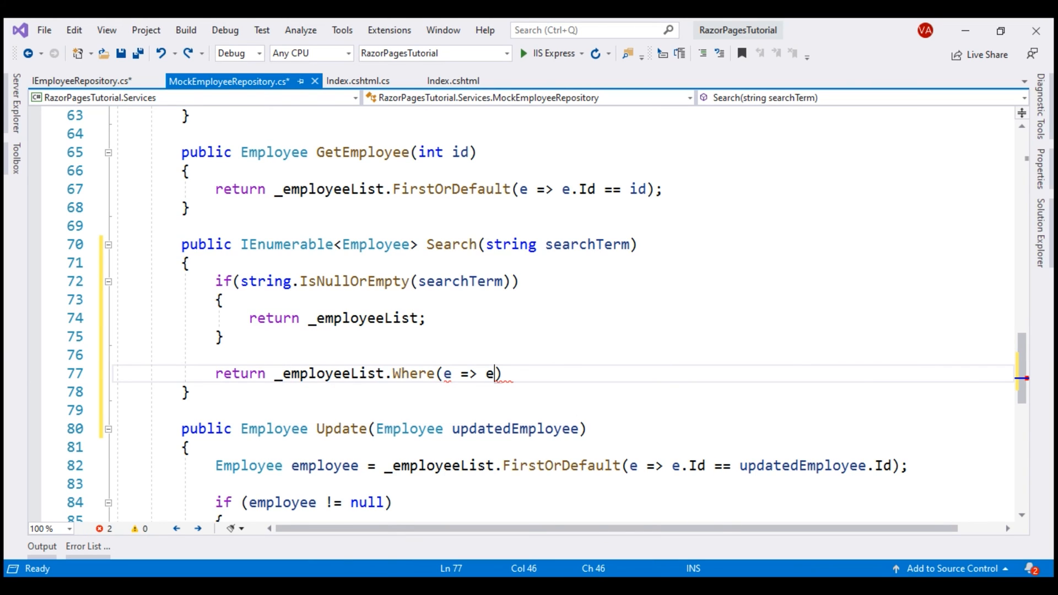
text(.nam.con)
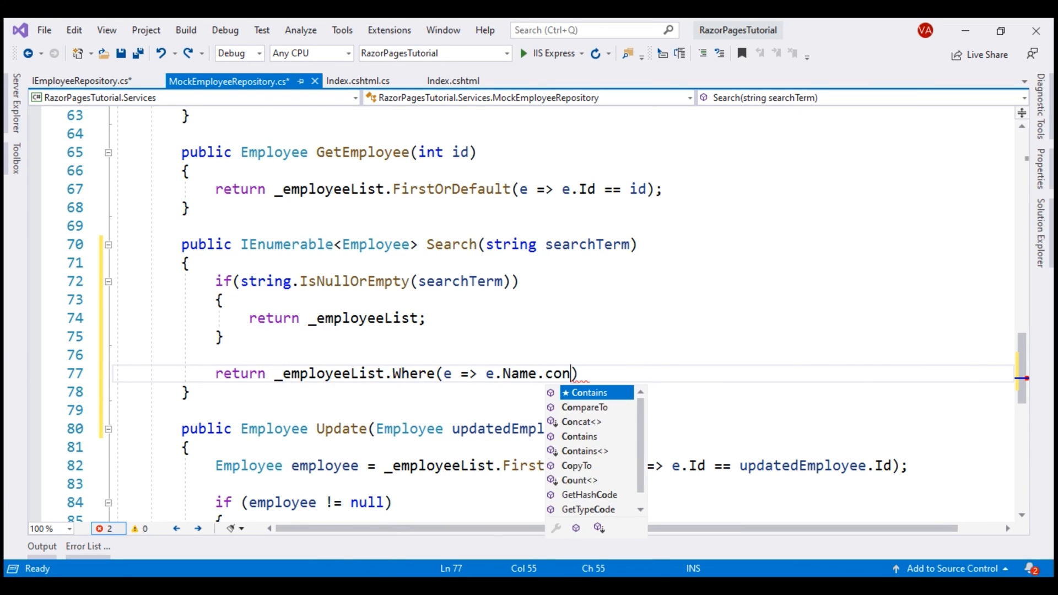
Otherwise return _employeeList.Where(e => e.Name.Contains(searchTerm) || e.Email.Contains(searchTerm))
key(Tab)
text(()
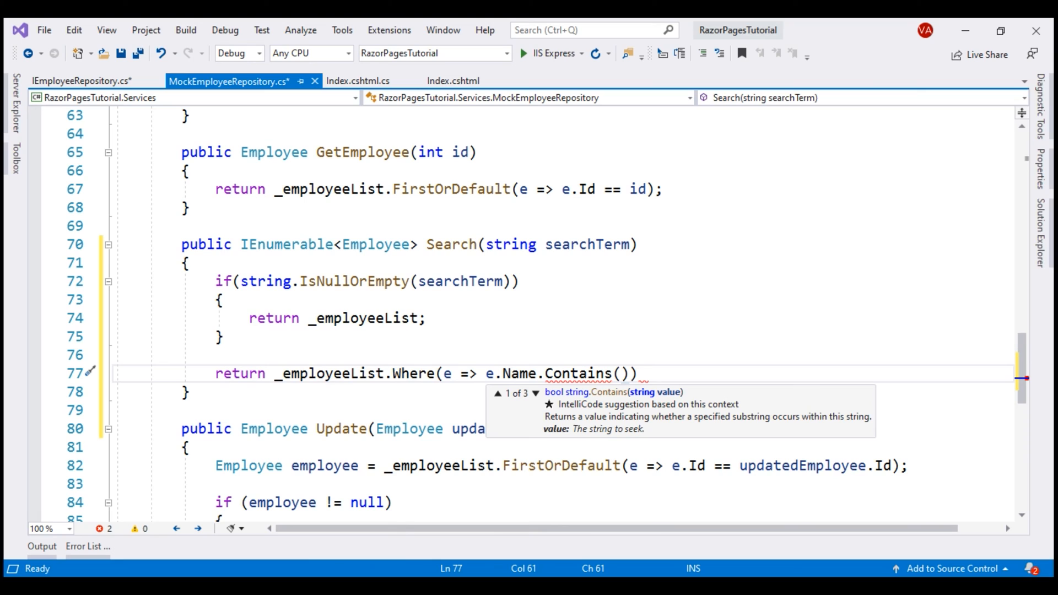
text(sear)
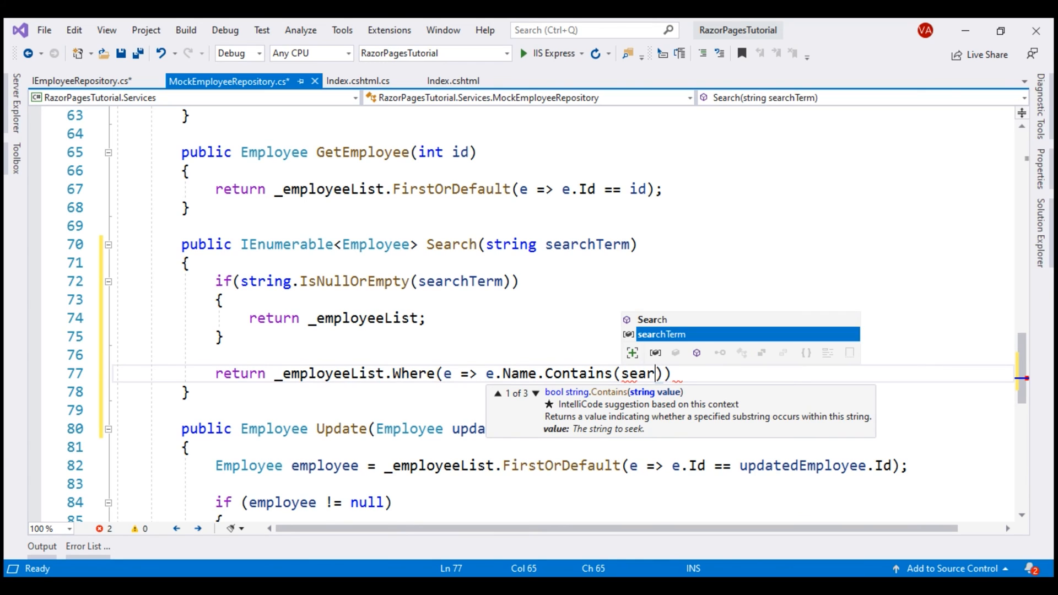
key(Tab)
key(Right)
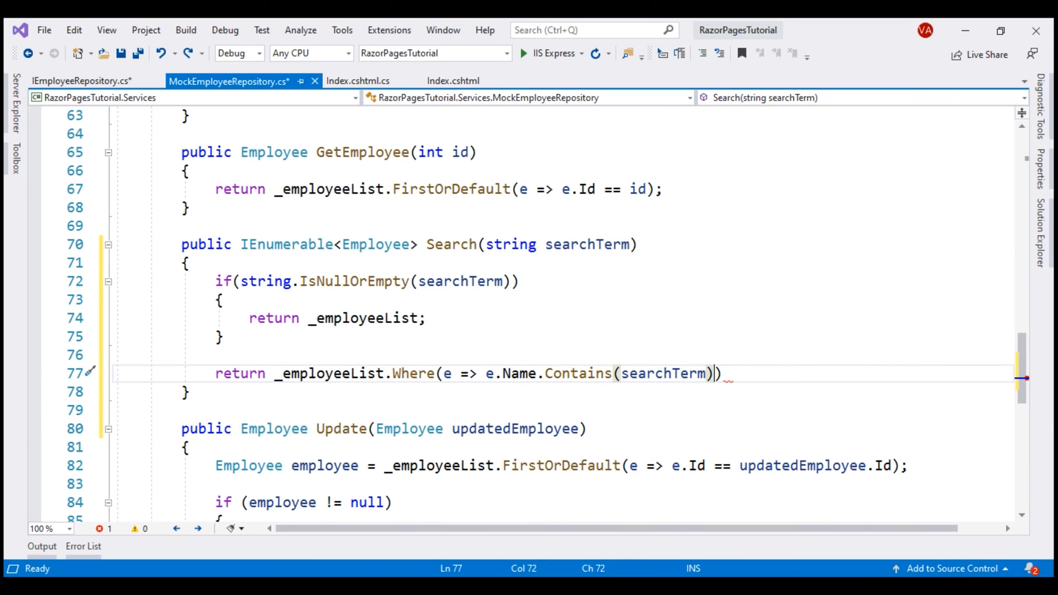
text(||)
key(Return)
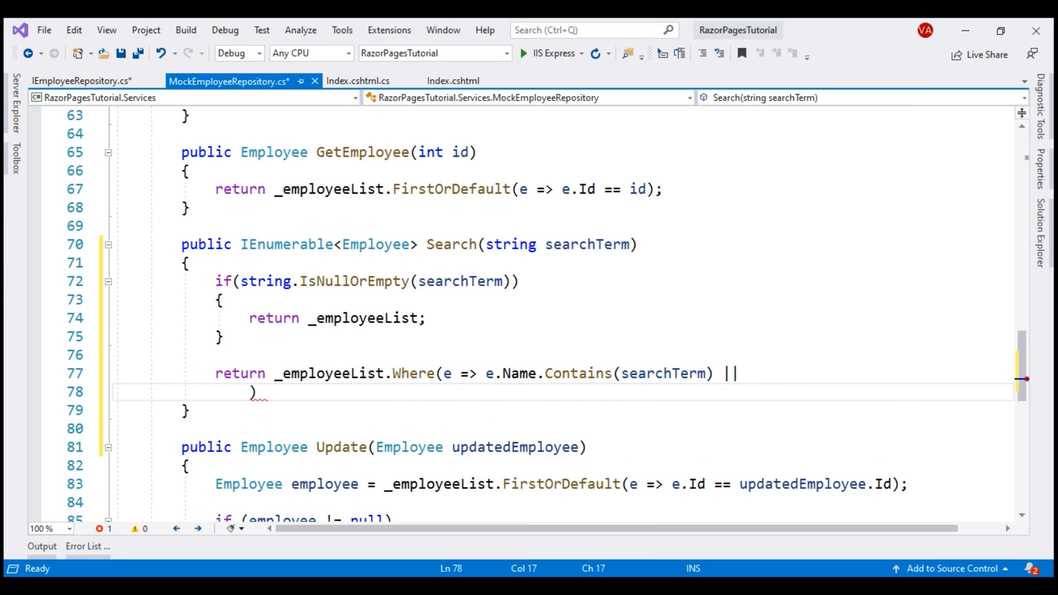
text(e.Email)
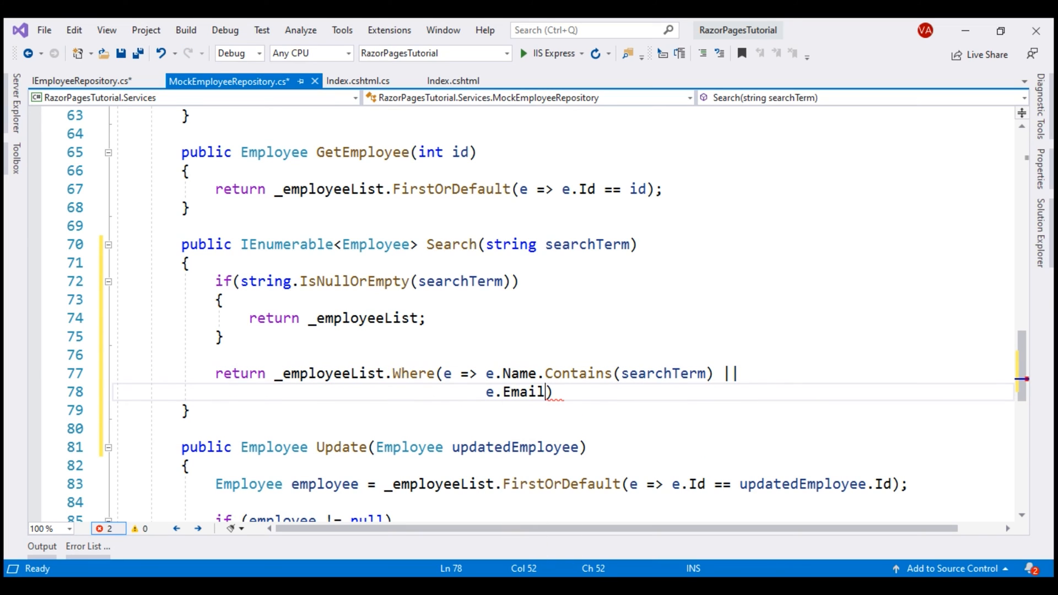
text(.con)
key(Tab)
text(()
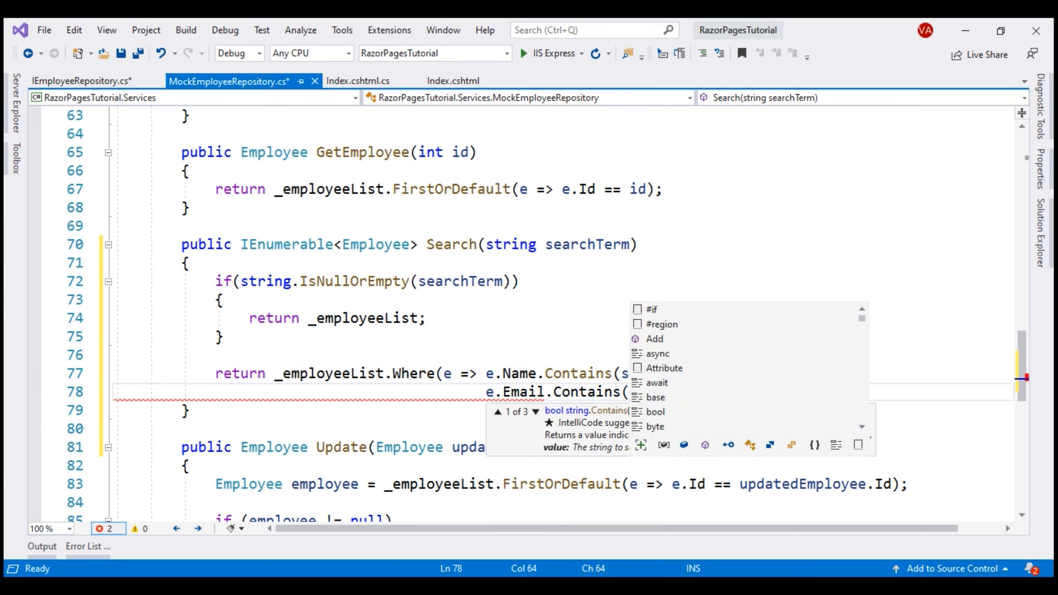
text(se)
key(Tab)
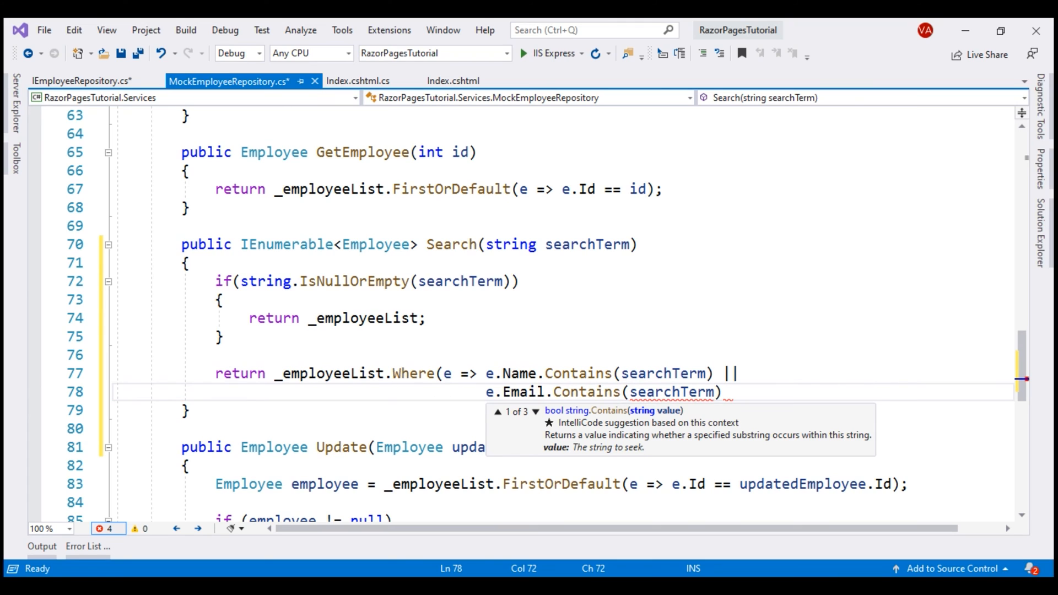
text());)
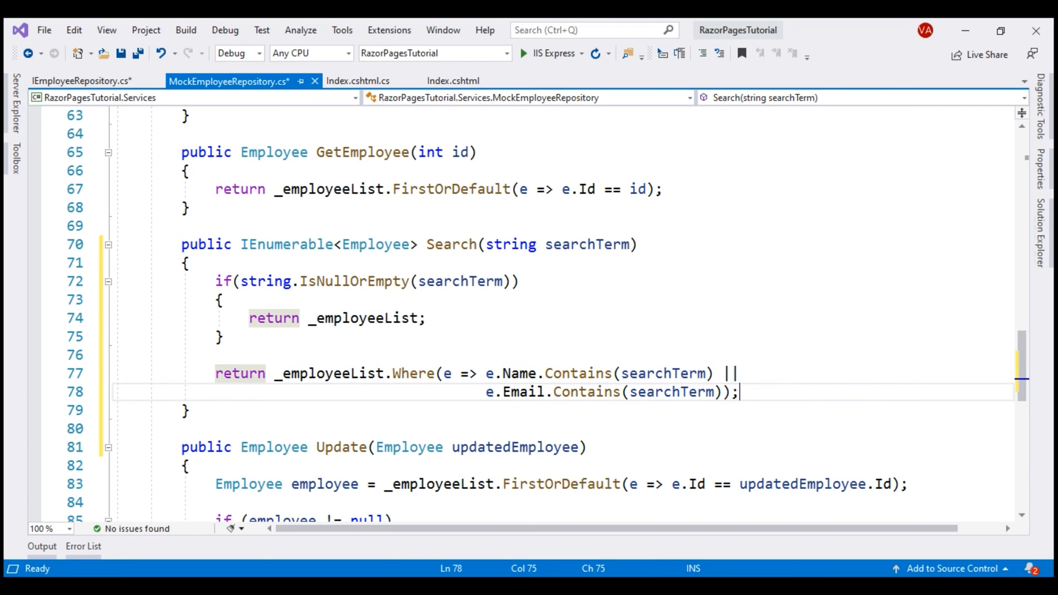
click(353, 79)
Replace GetAllEmployees() with Search(SearchTerm) in OnGet, then save, build and run with Ctrl+F5
double_click(302, 410)
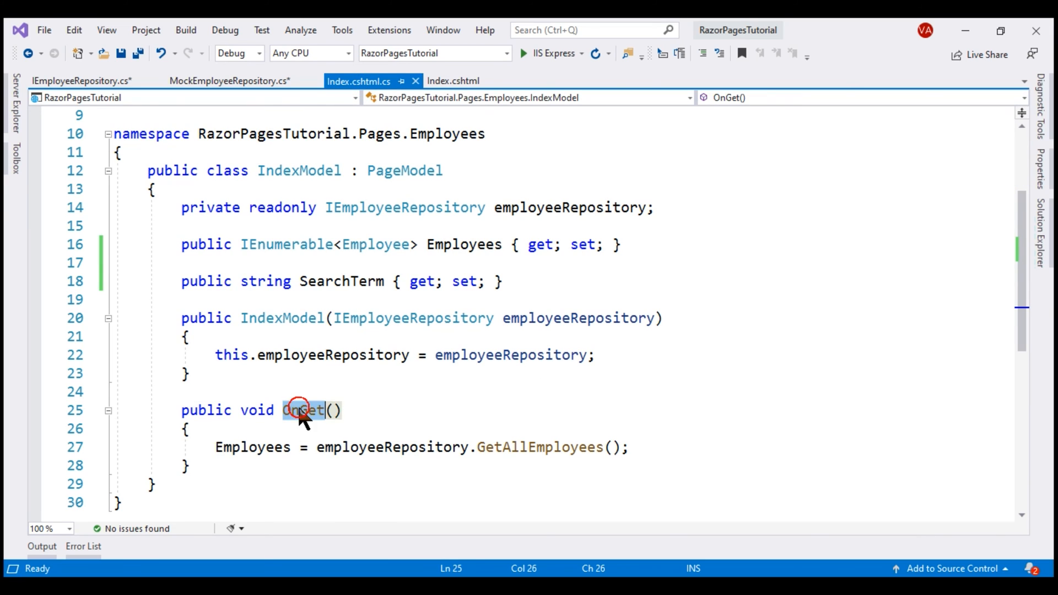
click(470, 447)
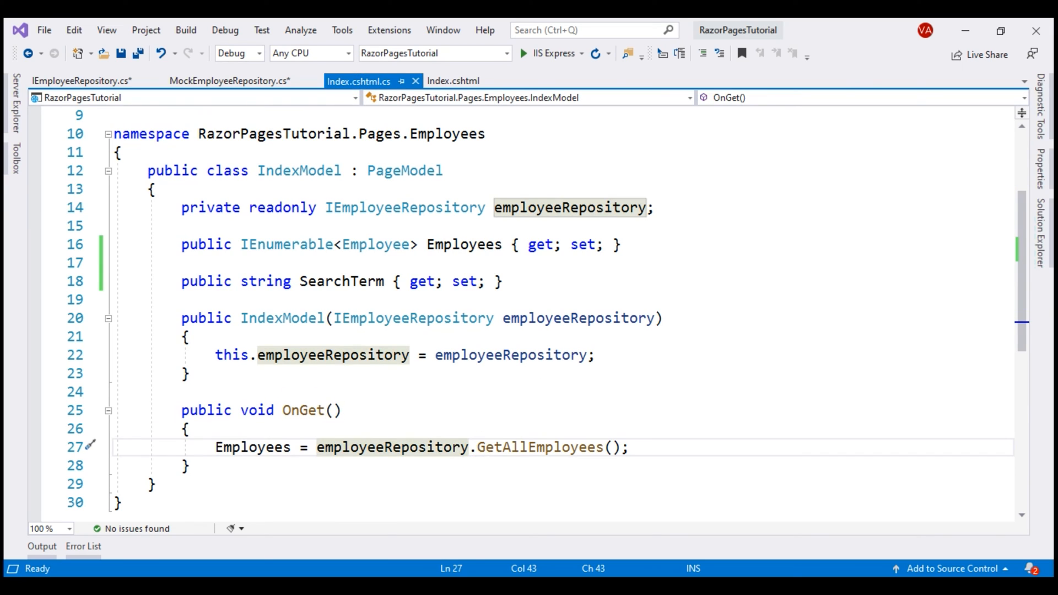
key(shift+End)
text(.se)
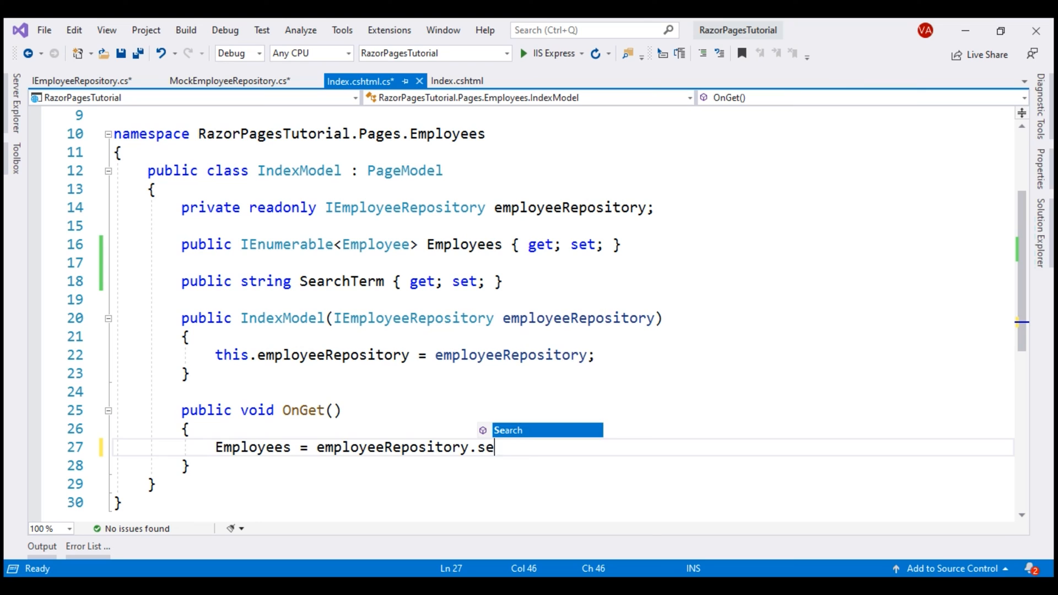
key(Tab)
text(()
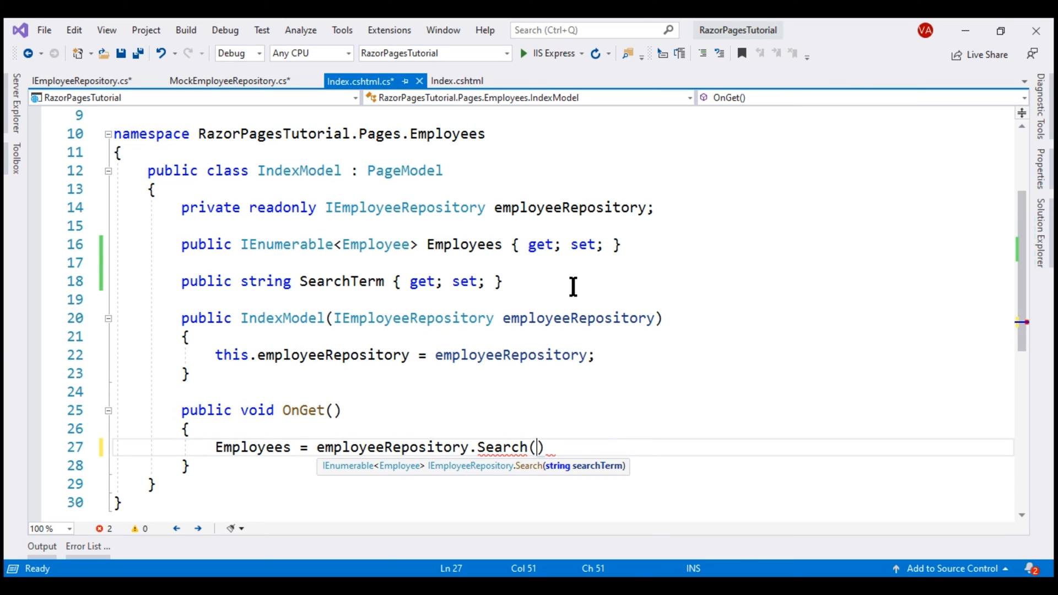
double_click(342, 283)
key(ctrl+c)
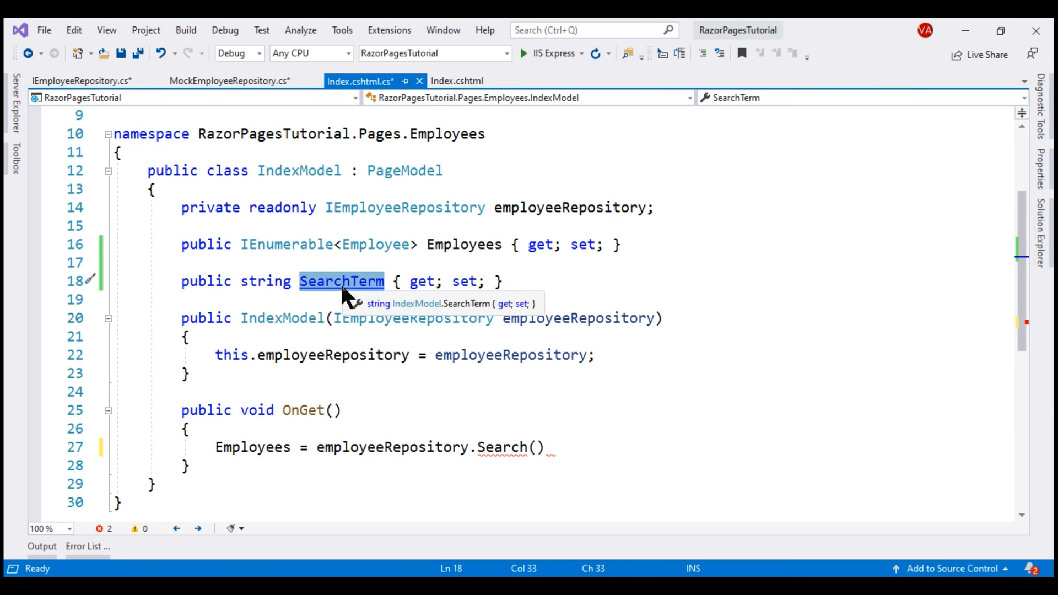
click(536, 448)
key(ctrl+v)
text();)
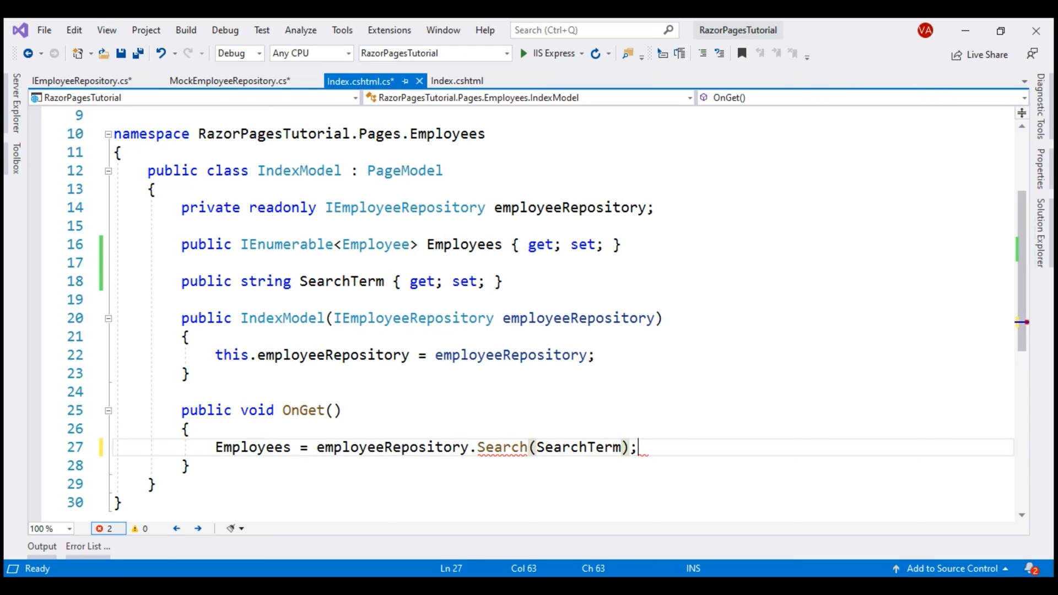
key(ctrl+F5)
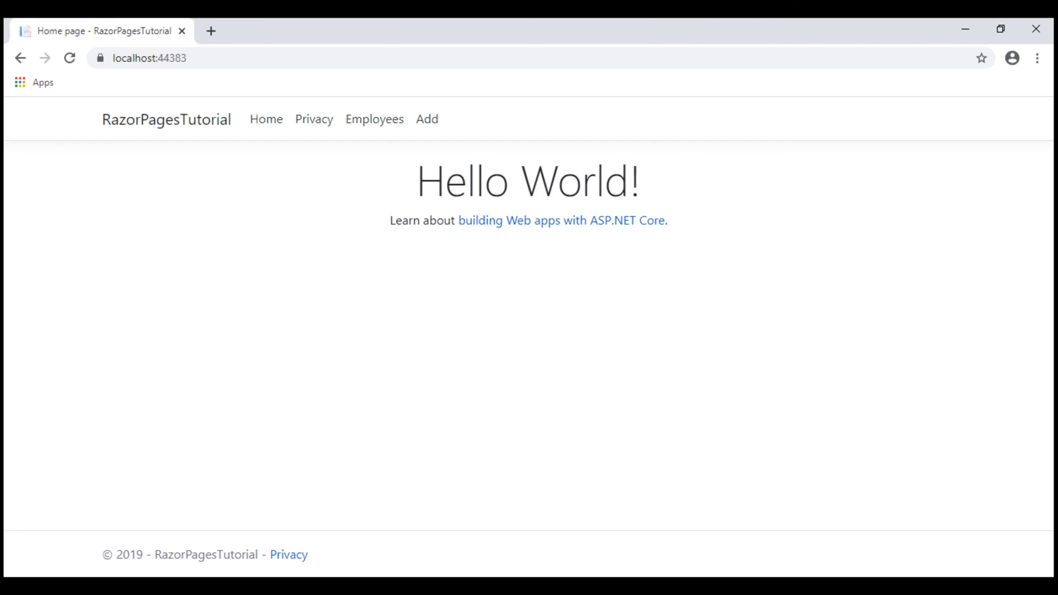
On the Employees page submit a John search, see all employees still listed, and return to the page model code
click(379, 123)
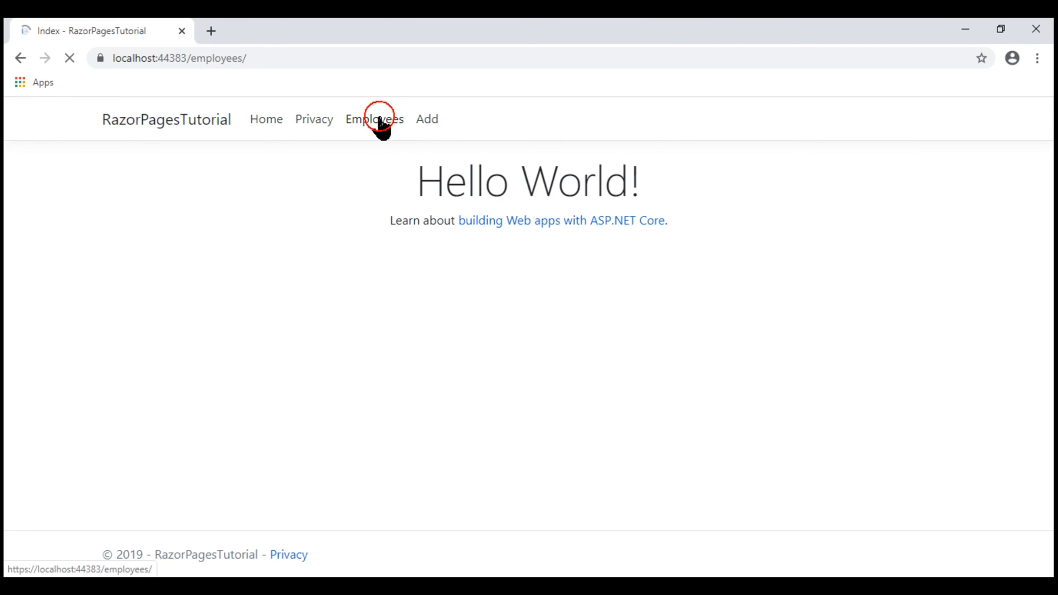
click(373, 174)
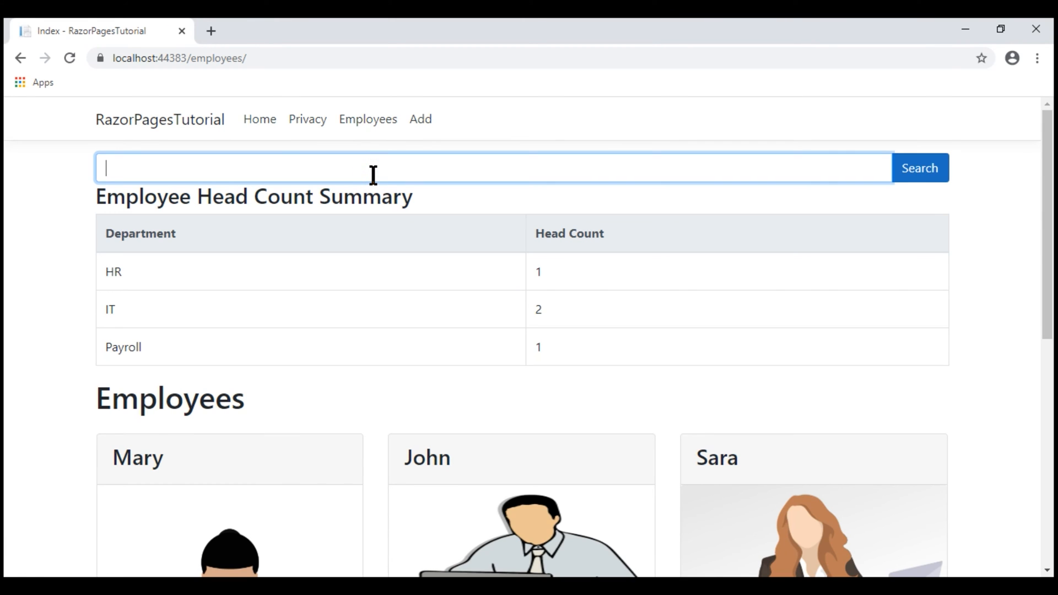
text(John)
key(Return)
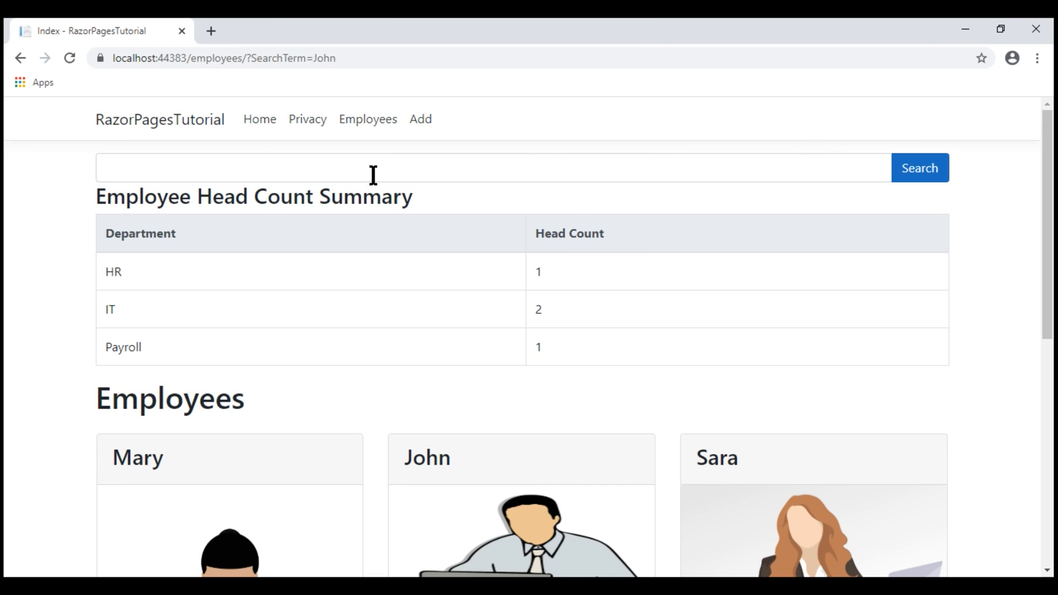
drag(1049, 149, 1052, 271)
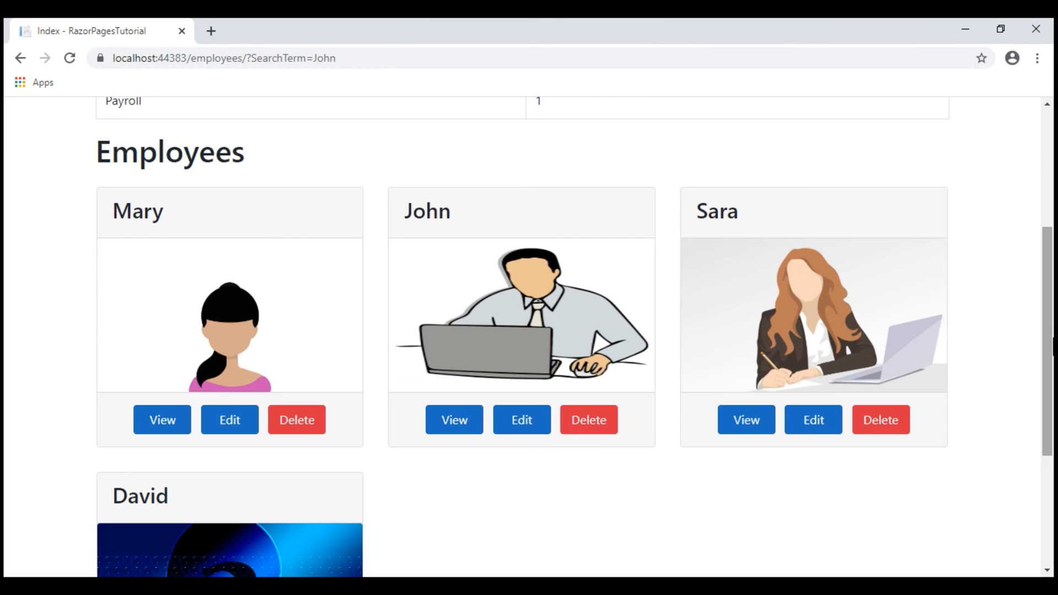
drag(1048, 302, 1033, 183)
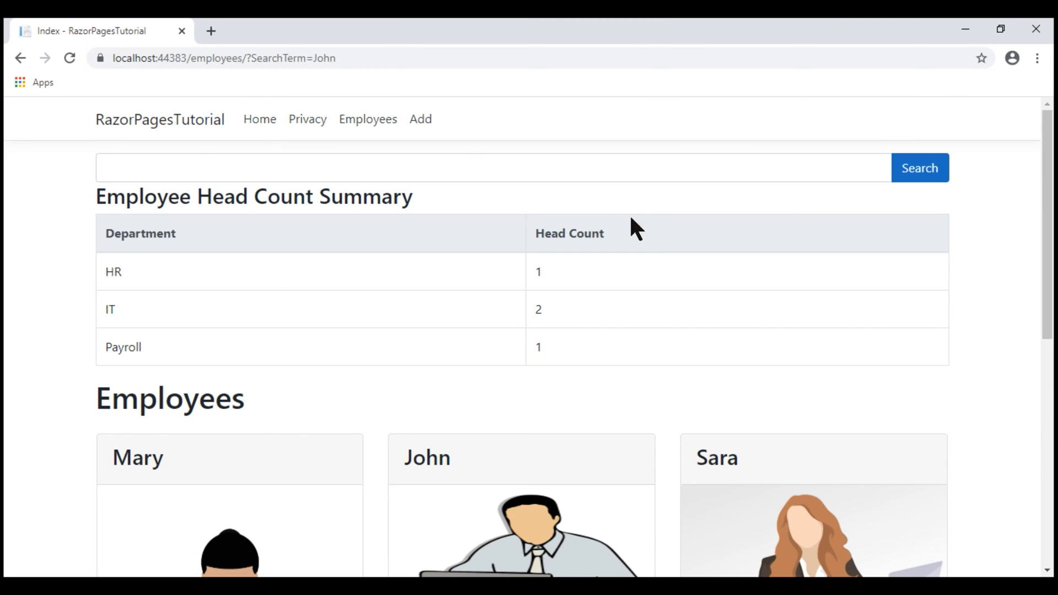
click(583, 178)
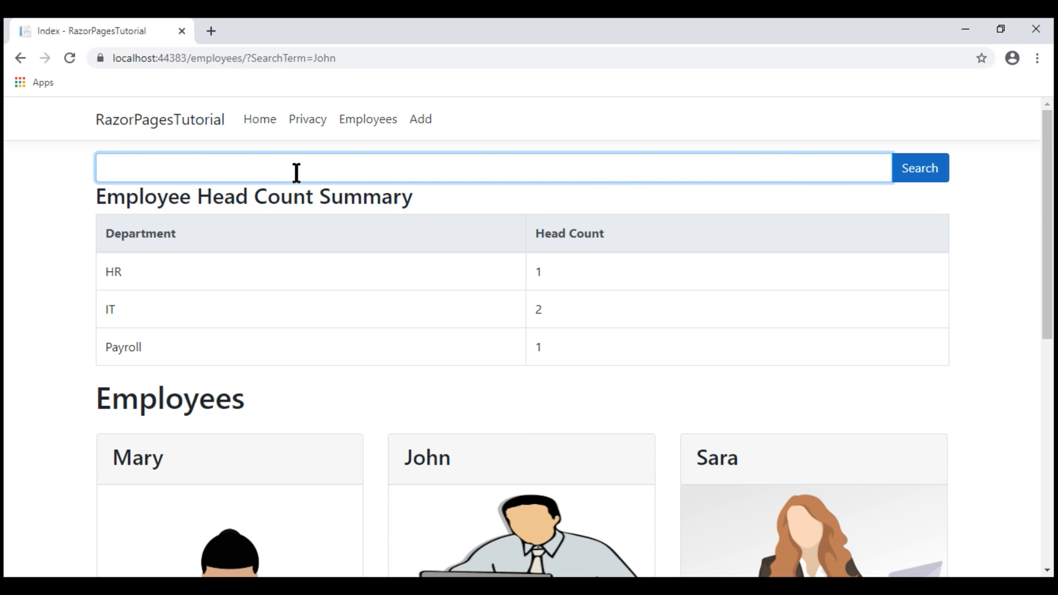
text(Joh)
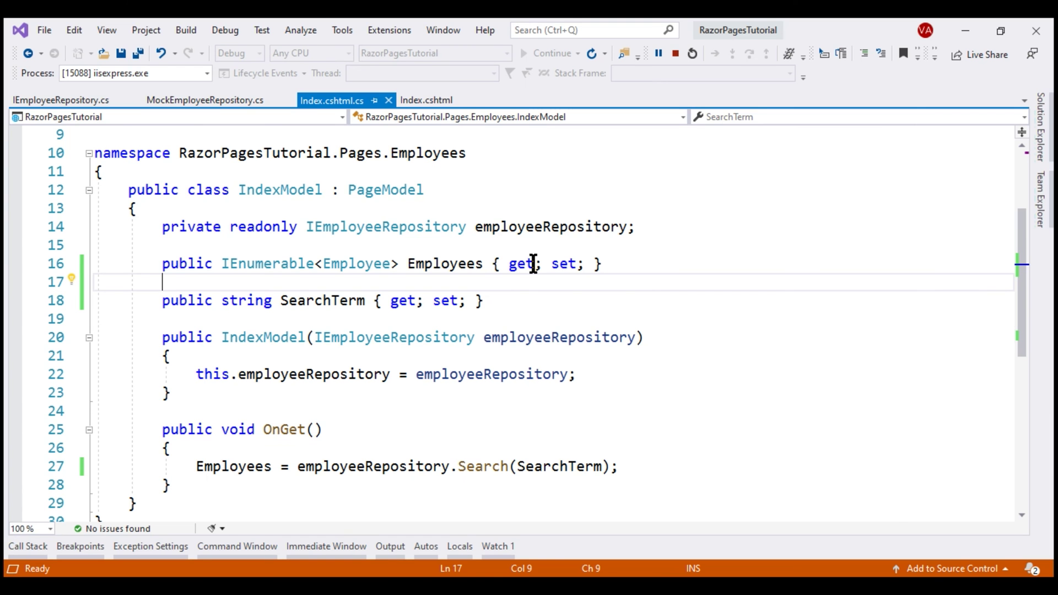
click(533, 263)
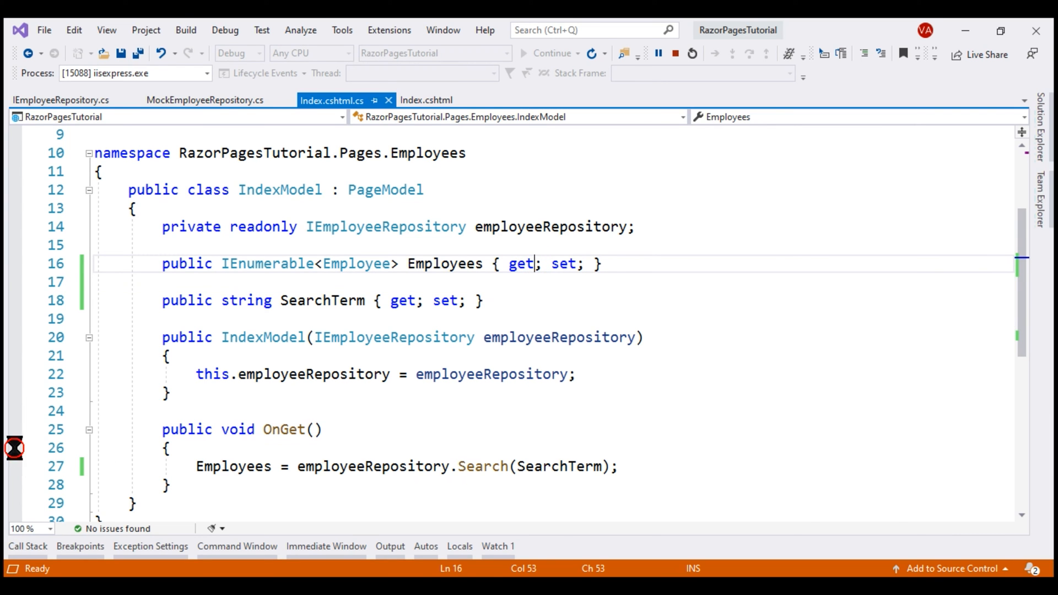
Break in OnGet during the John search, see SearchTerm is null, then stop debugging
click(15, 445)
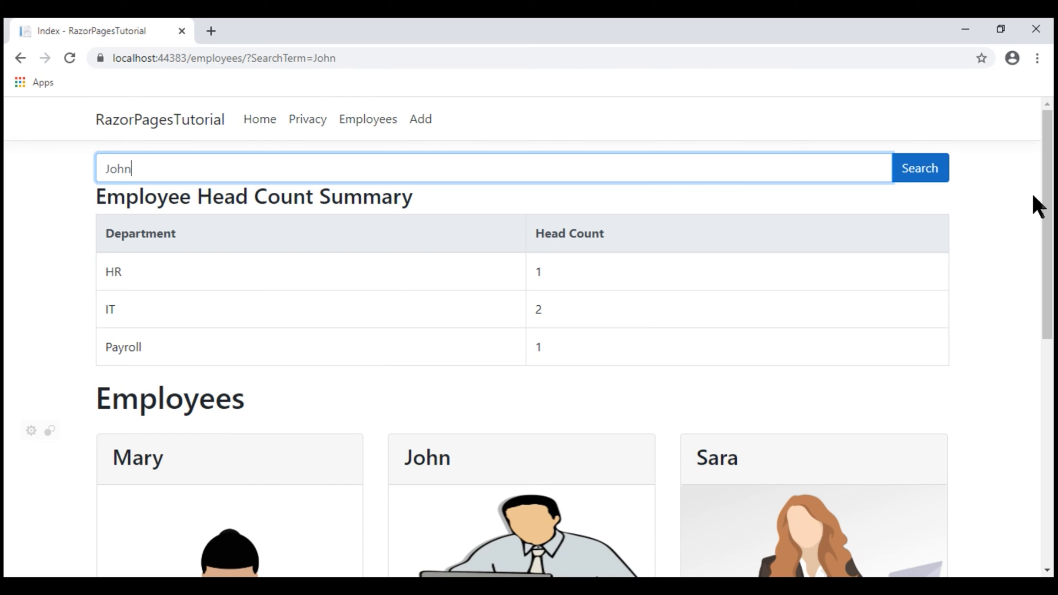
click(941, 174)
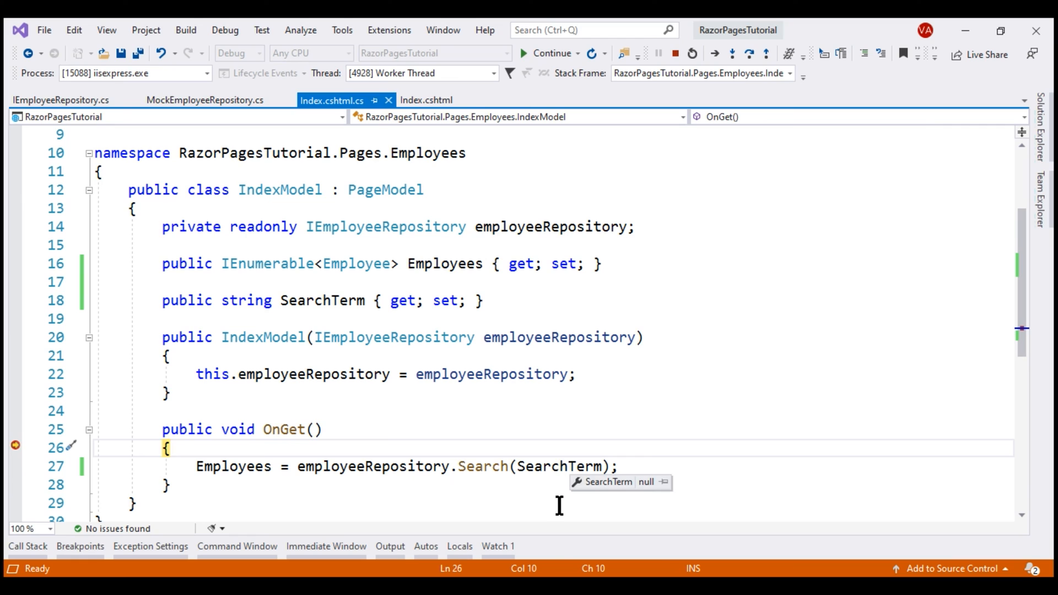
key(F5)
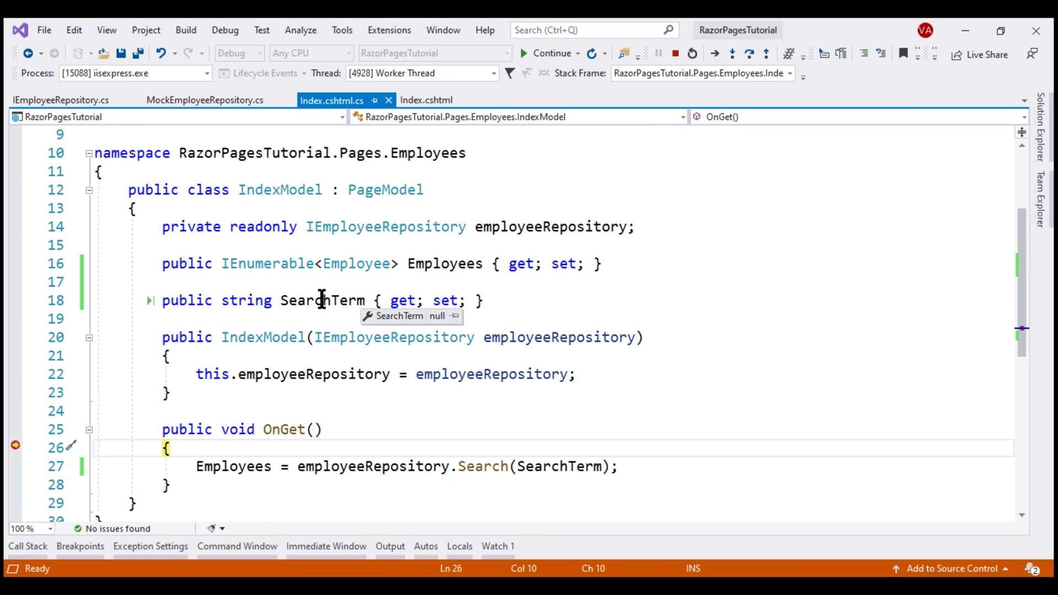
double_click(323, 301)
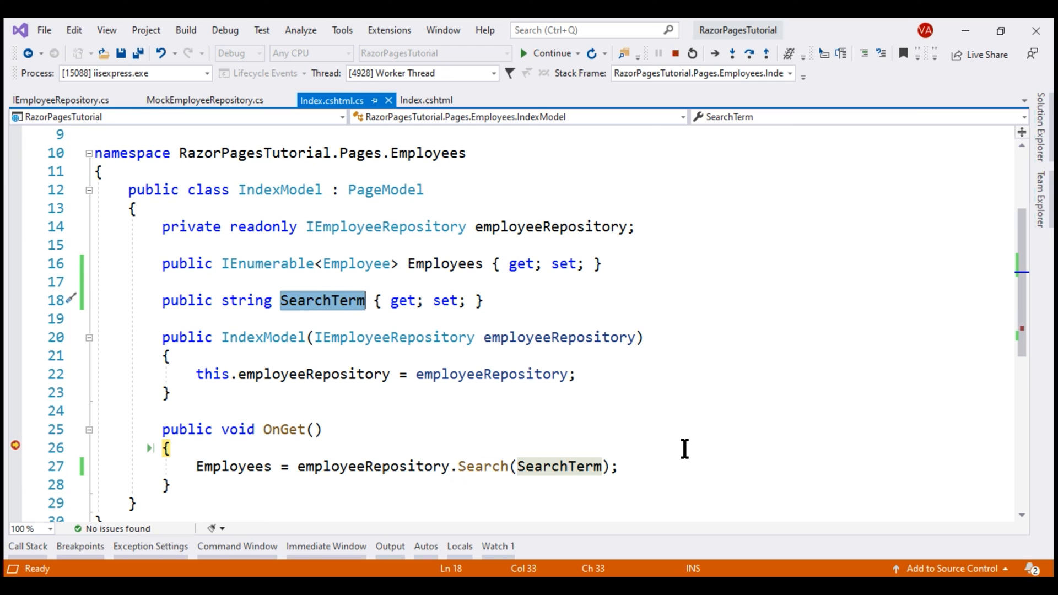
key(Home)
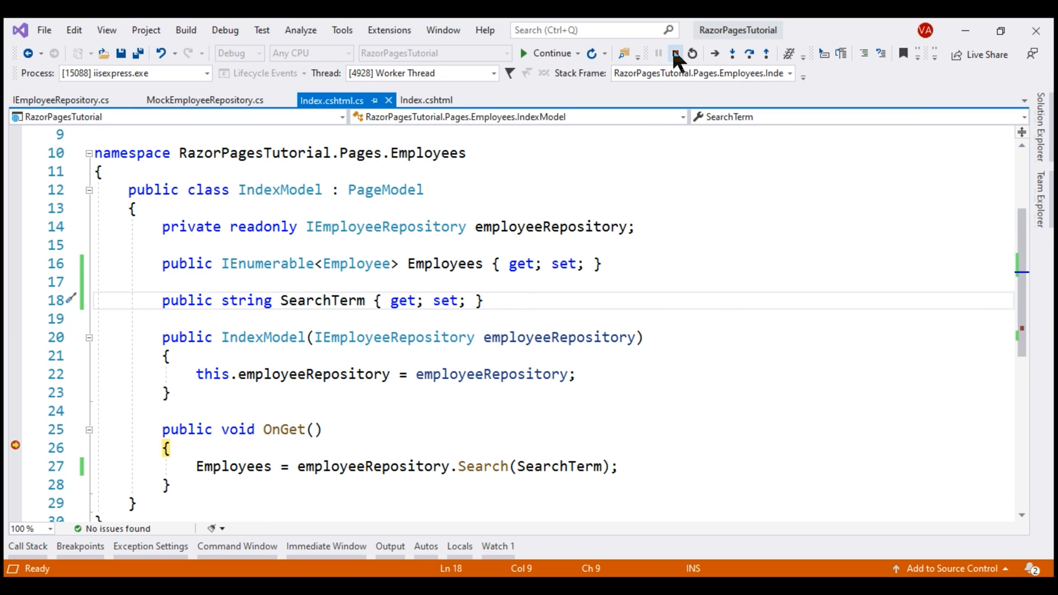
click(676, 53)
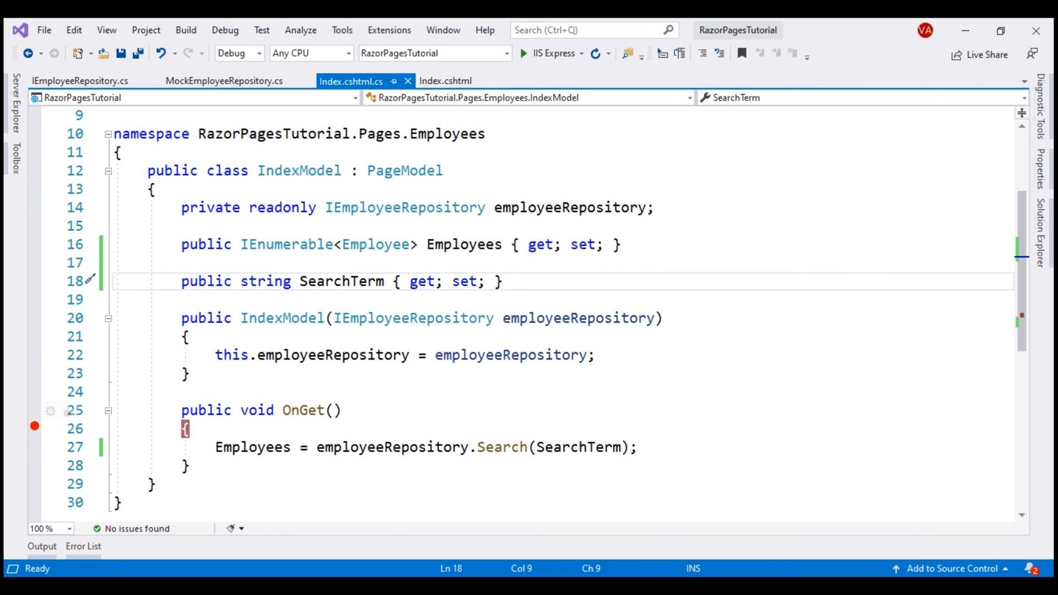
Add [BindProperty(SupportsGet = true)] above the SearchTerm property and rebuild the app
key(Return)
key(Up)
text([B)
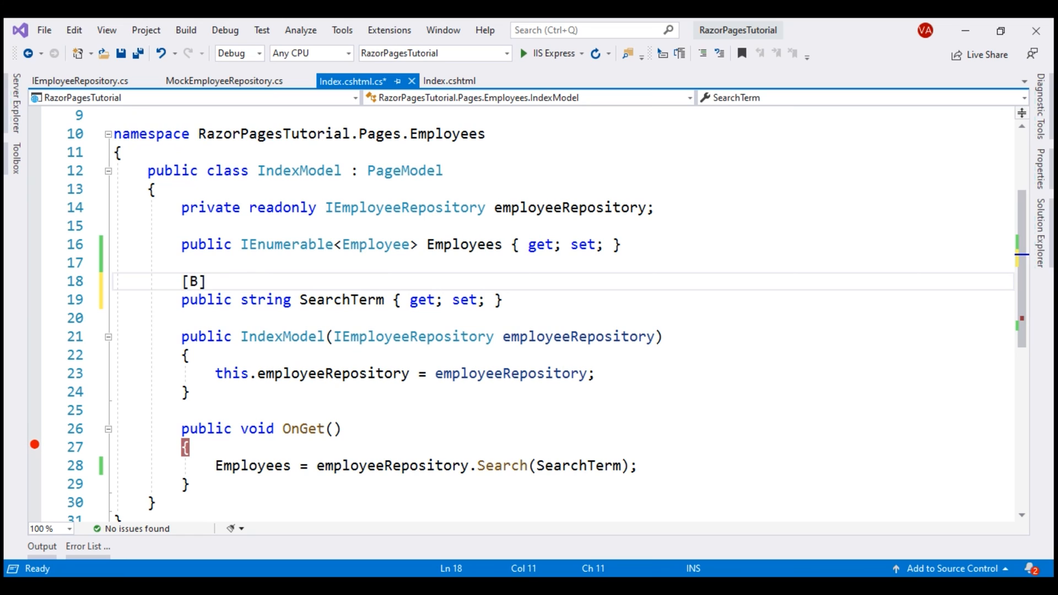
text(indPro)
key(Tab)
key(BackSpace)
key(BackSpace)
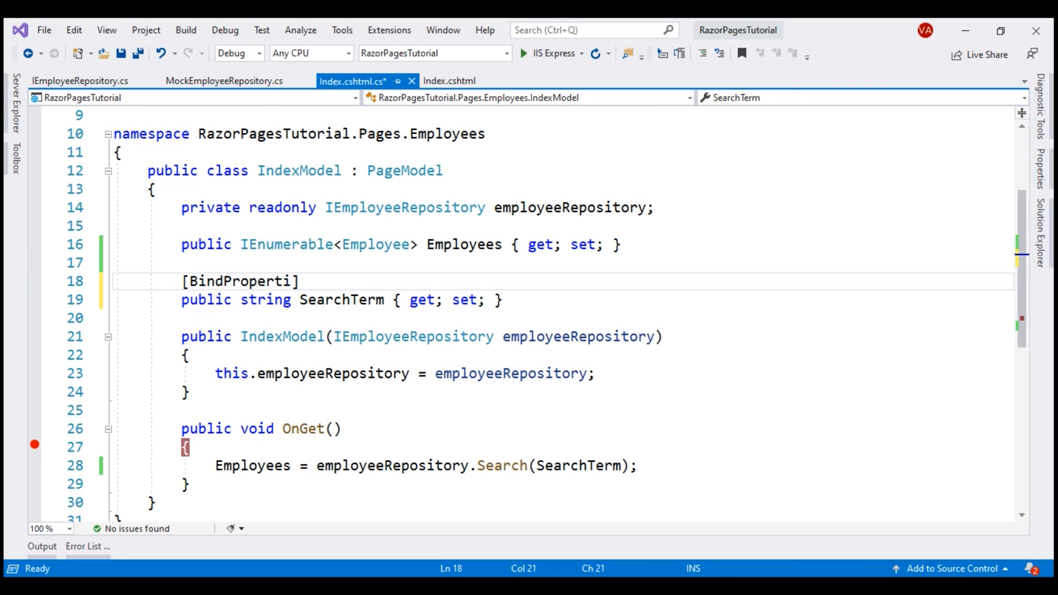
key(BackSpace)
text(y)
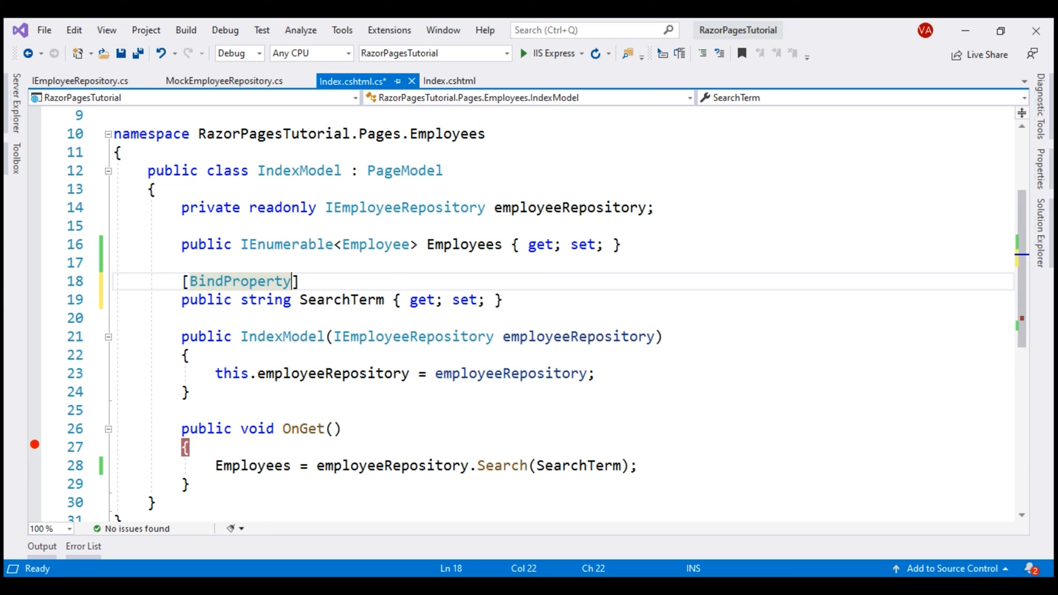
text(()
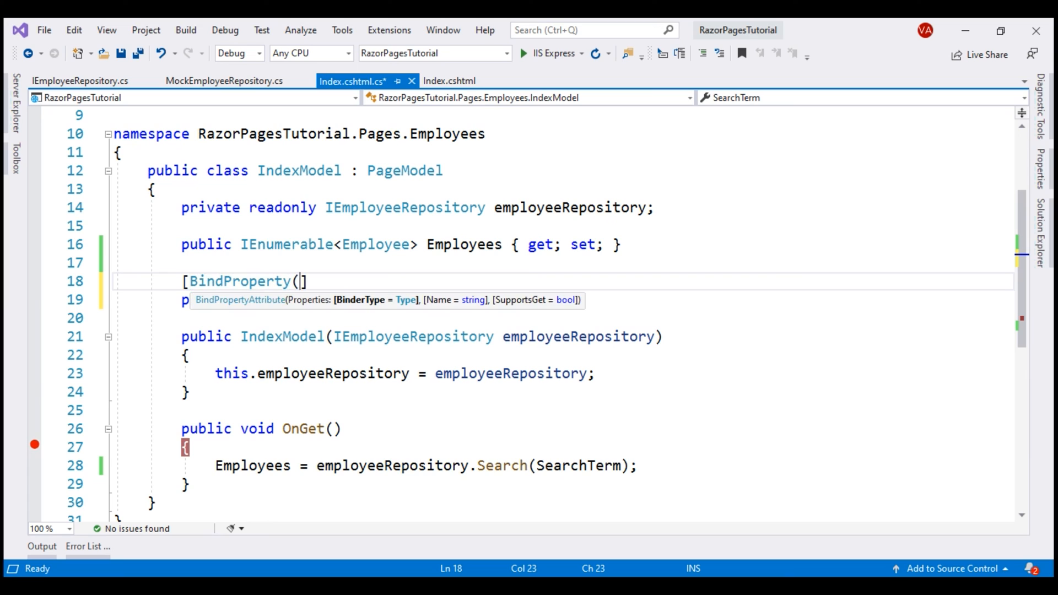
text(sup)
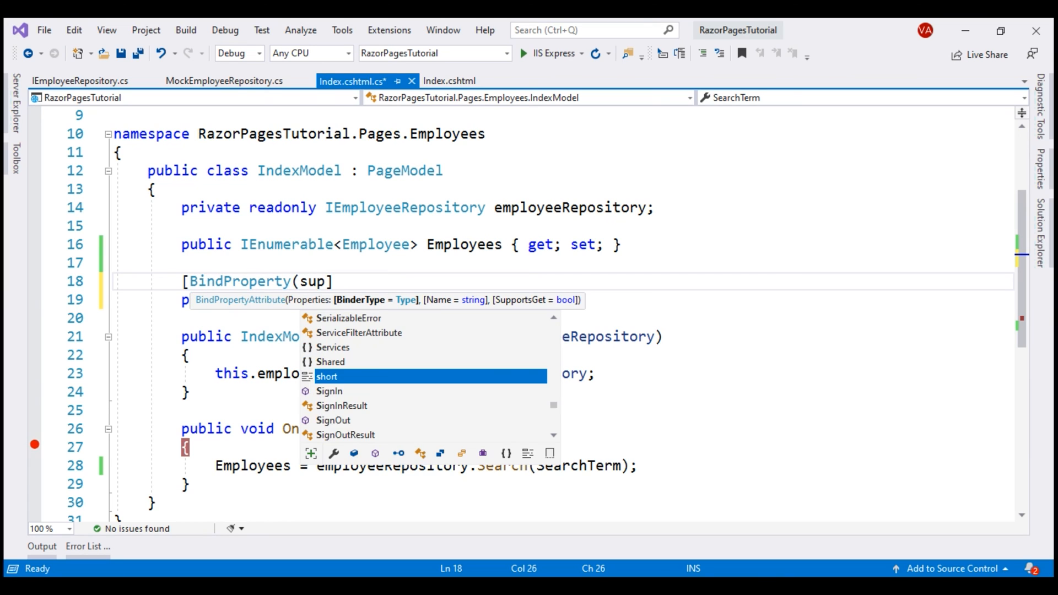
key(Tab)
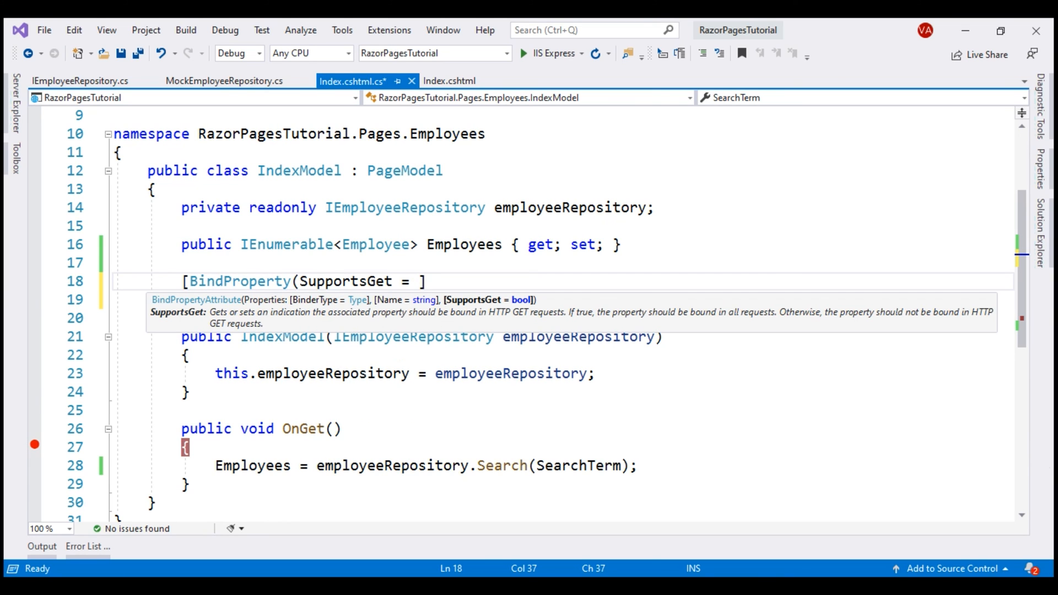
text(true))
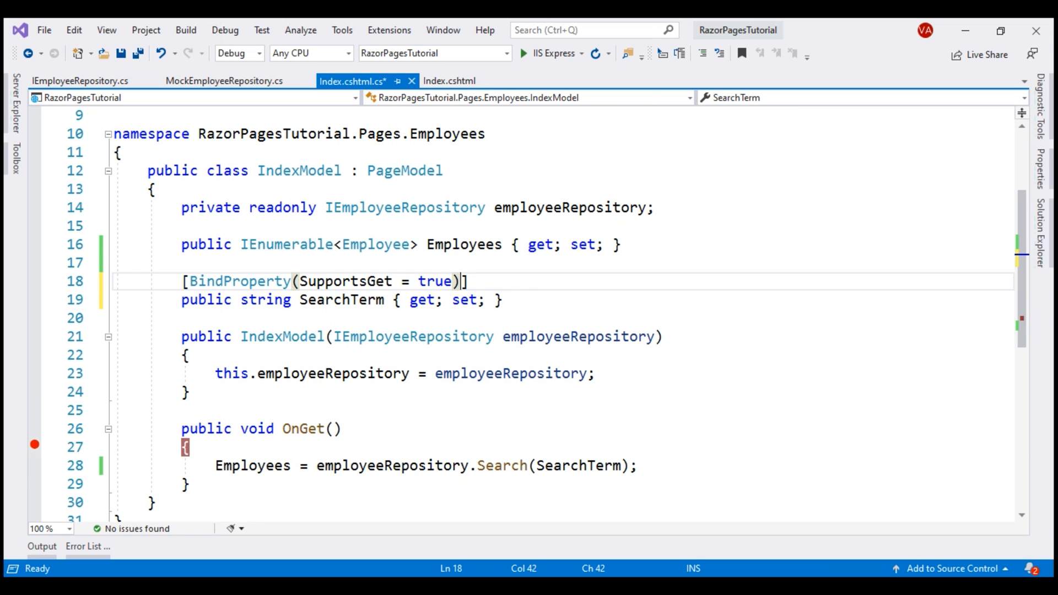
key(ctrl+shift+b)
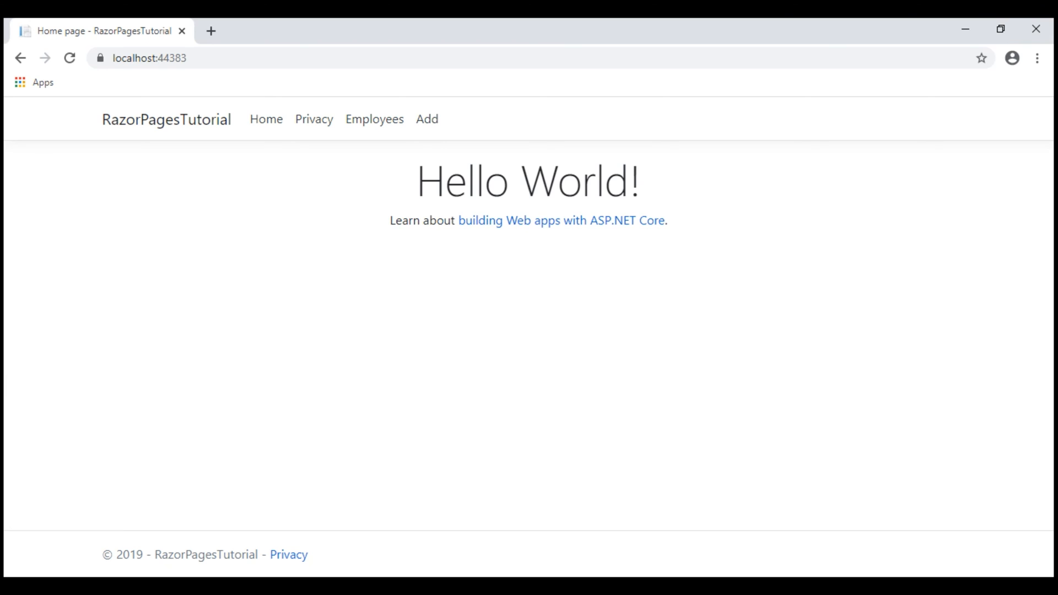
Search the Employees page for John so only his card is shown
click(392, 132)
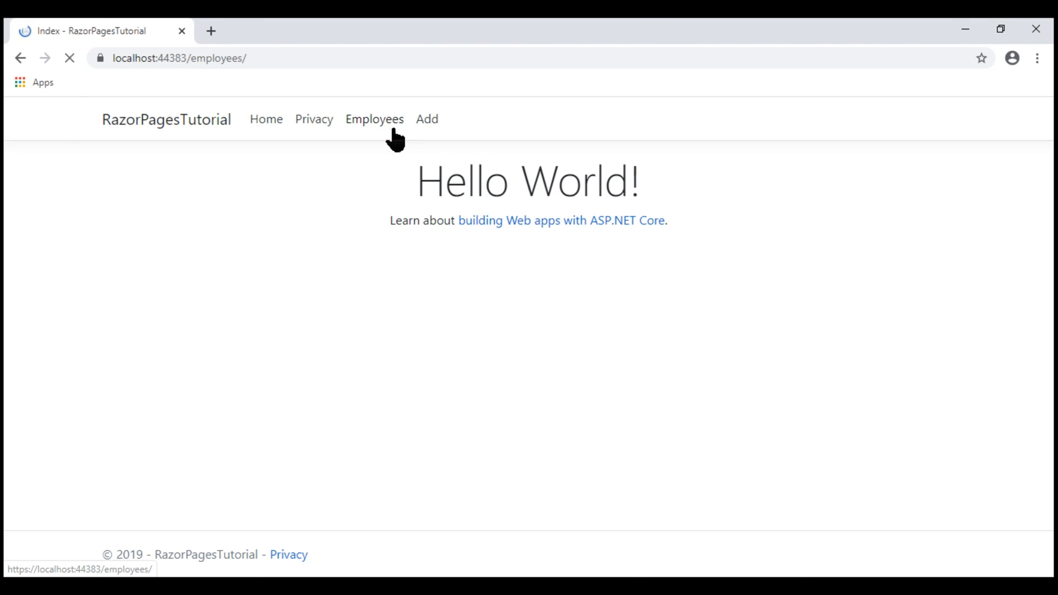
click(379, 177)
text(Joh)
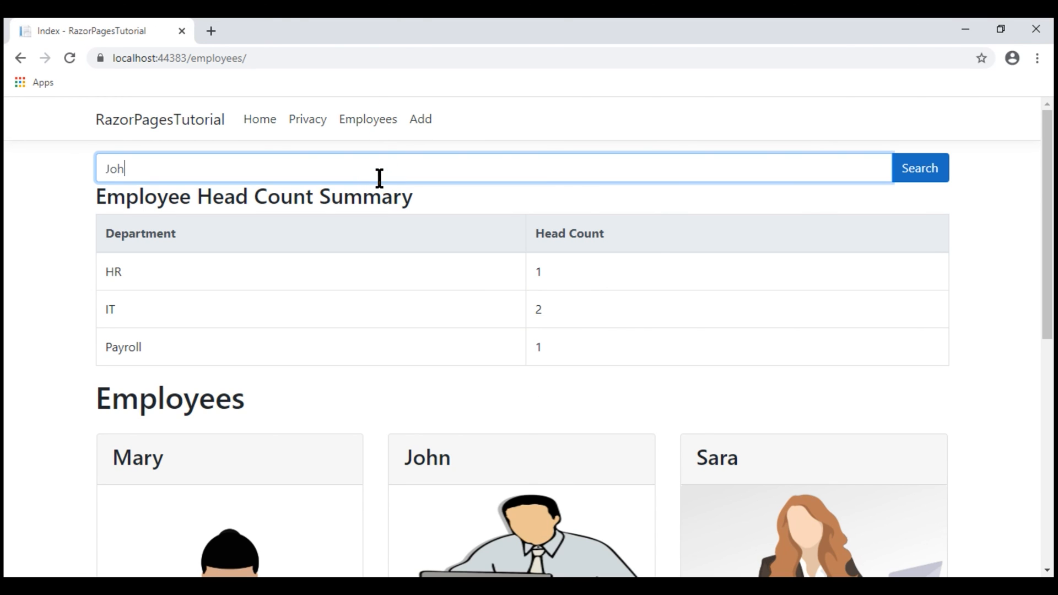
text(n)
key(Return)
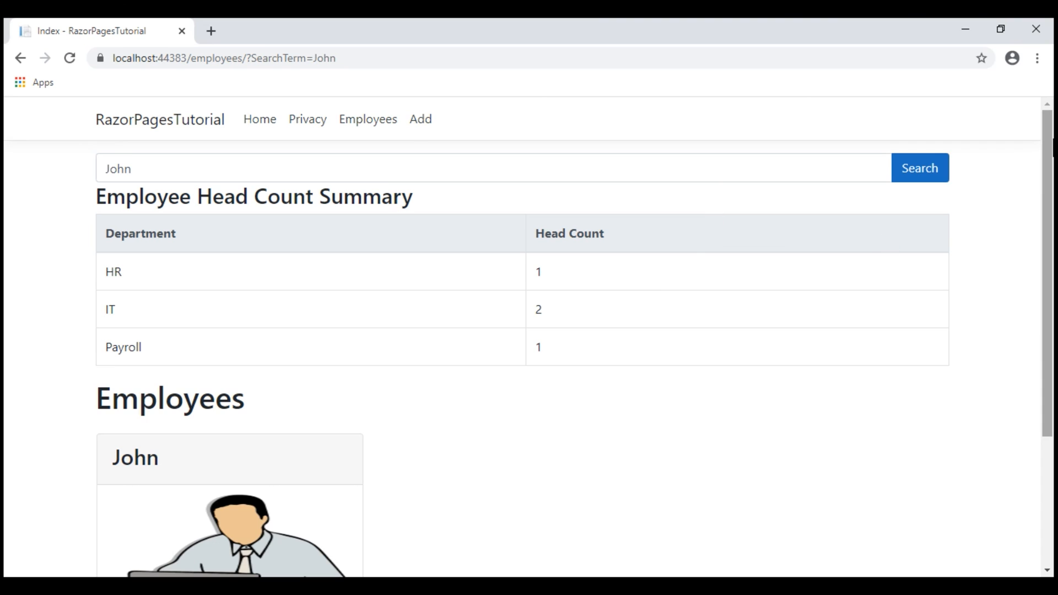
scroll(468, 345, down, 2)
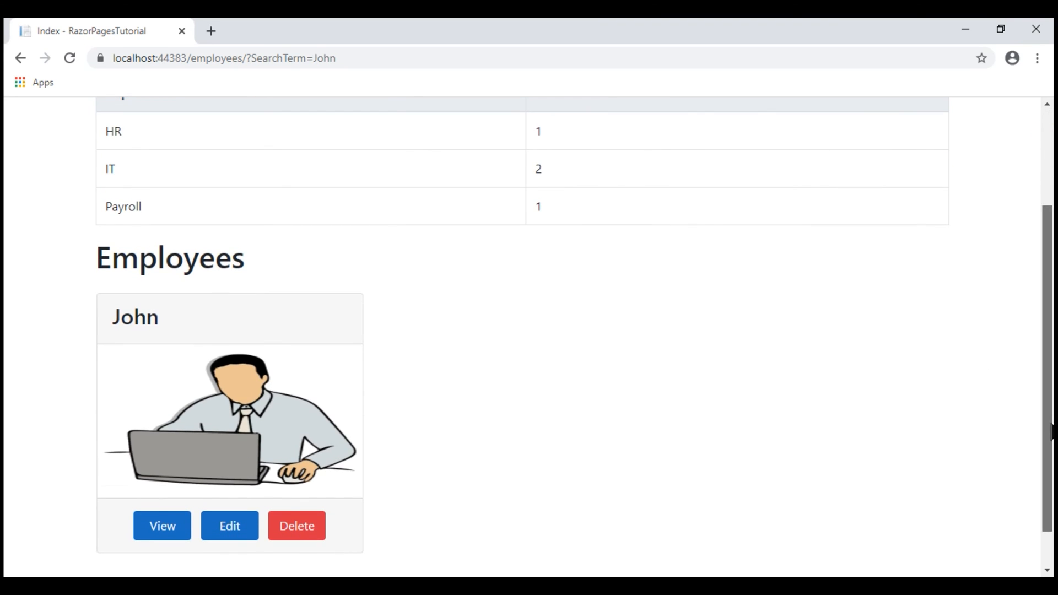
scroll(1051, 430, up, 2)
Clear the search term and resubmit to list all four employees again
double_click(287, 166)
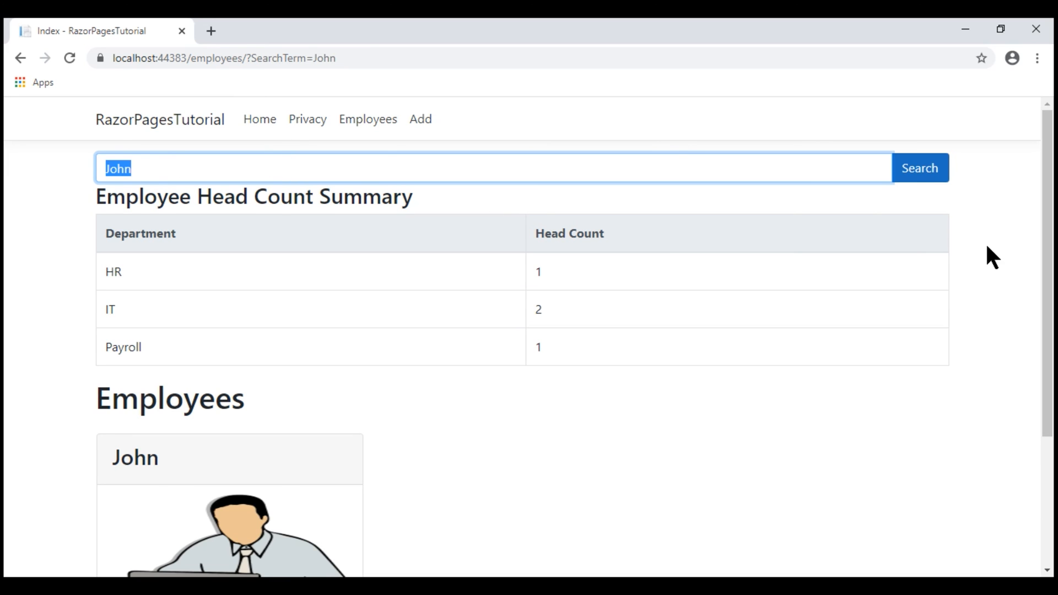
key(BackSpace)
key(Return)
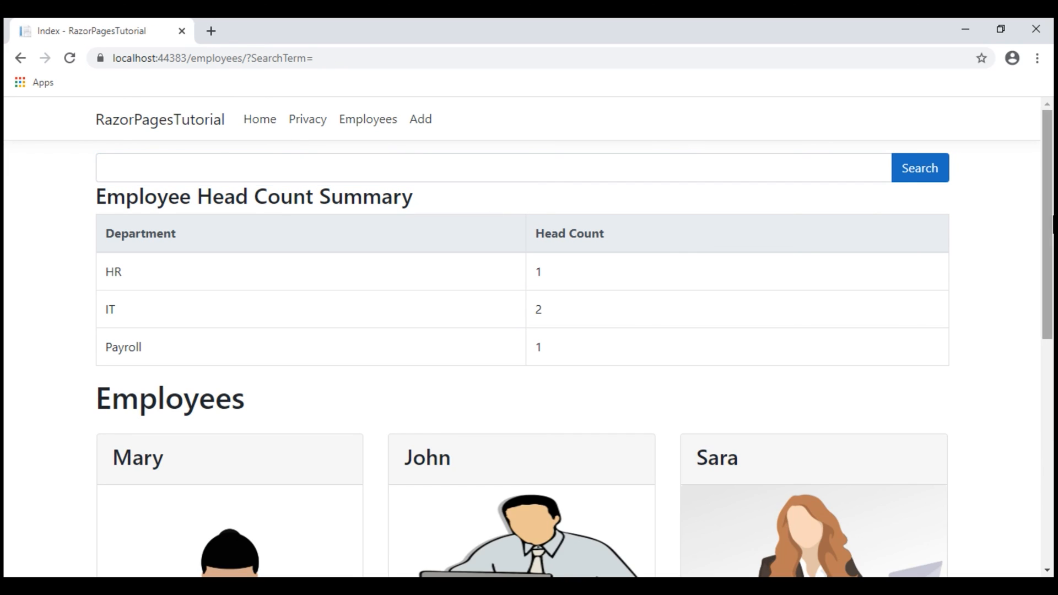
drag(1047, 216, 1047, 402)
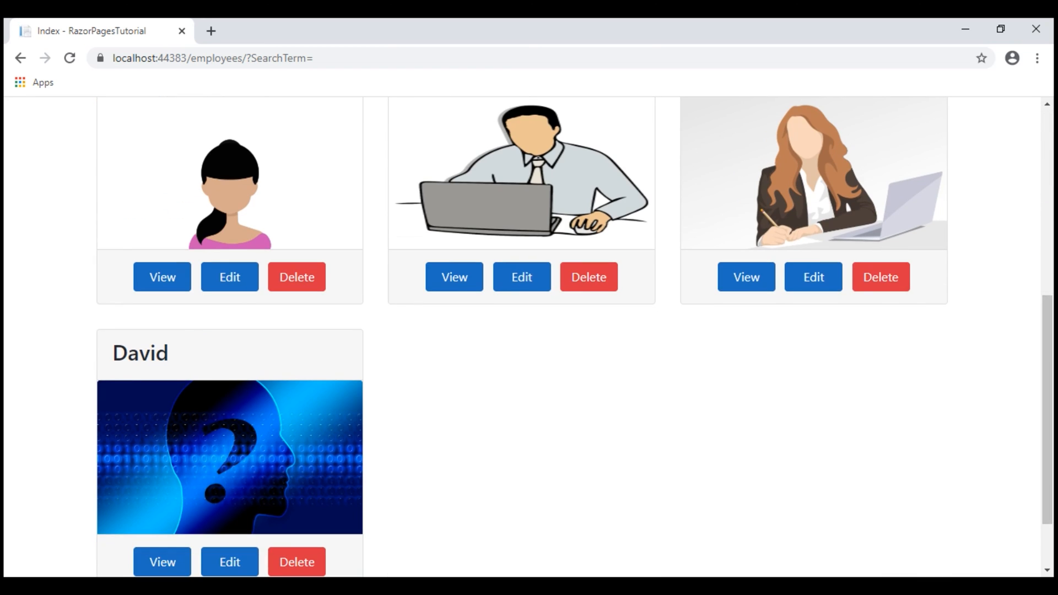